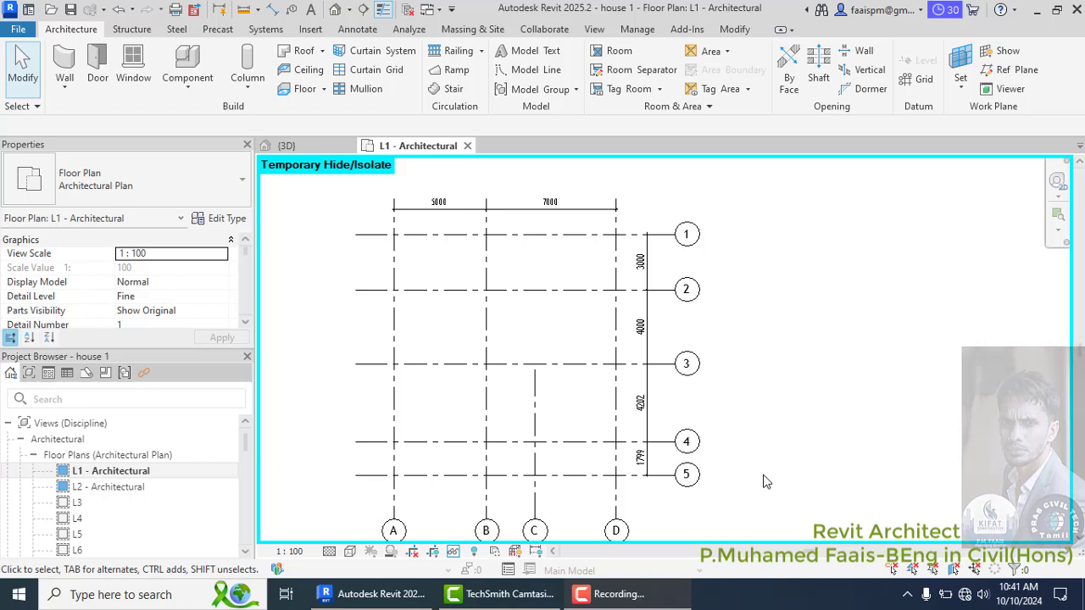
left_click(593, 594)
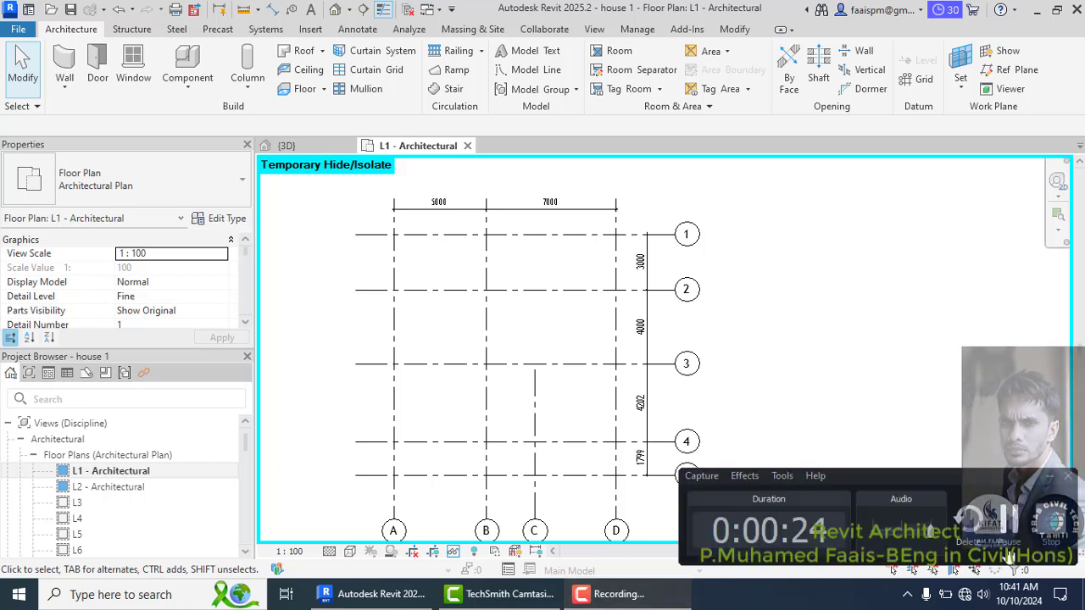
left_click(1010, 542)
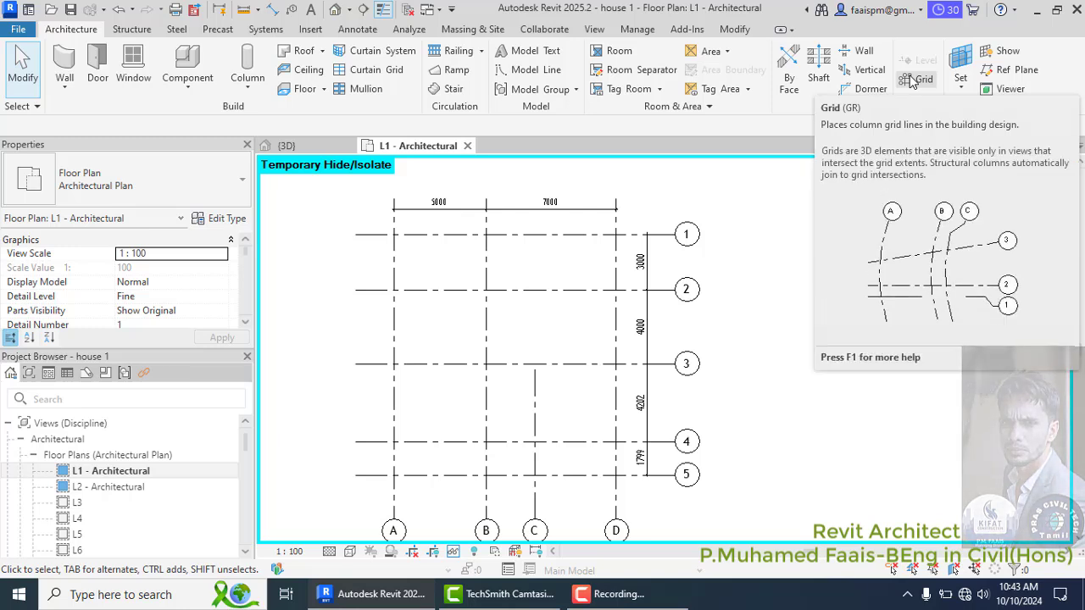
- Draw two parallel horizontal grid lines beside the existing grid with the Grid tool, the second 3000 mm below the first
left_click(911, 80)
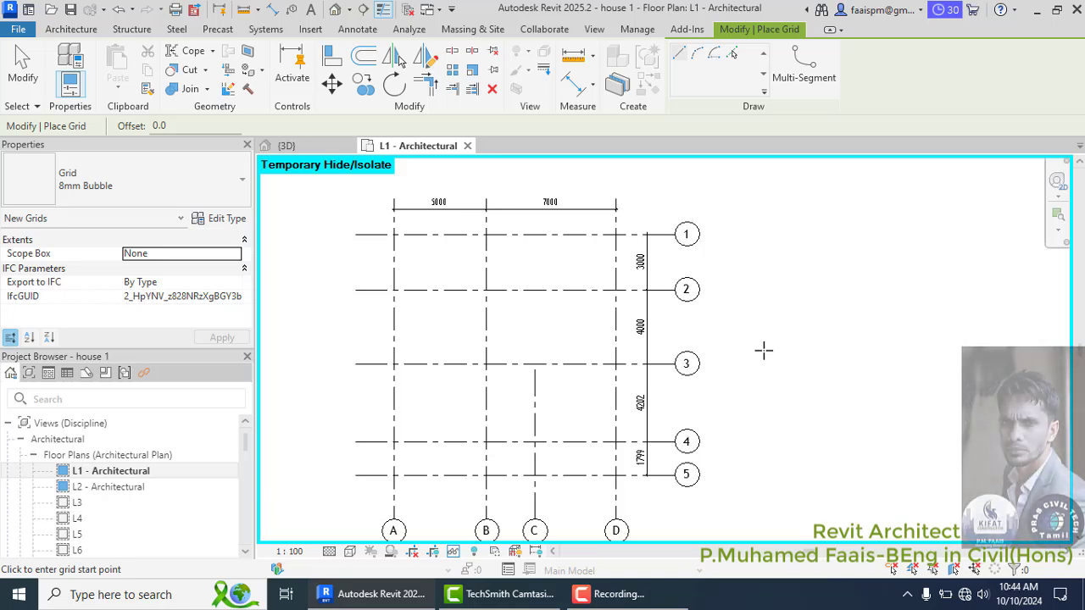
left_click(751, 271)
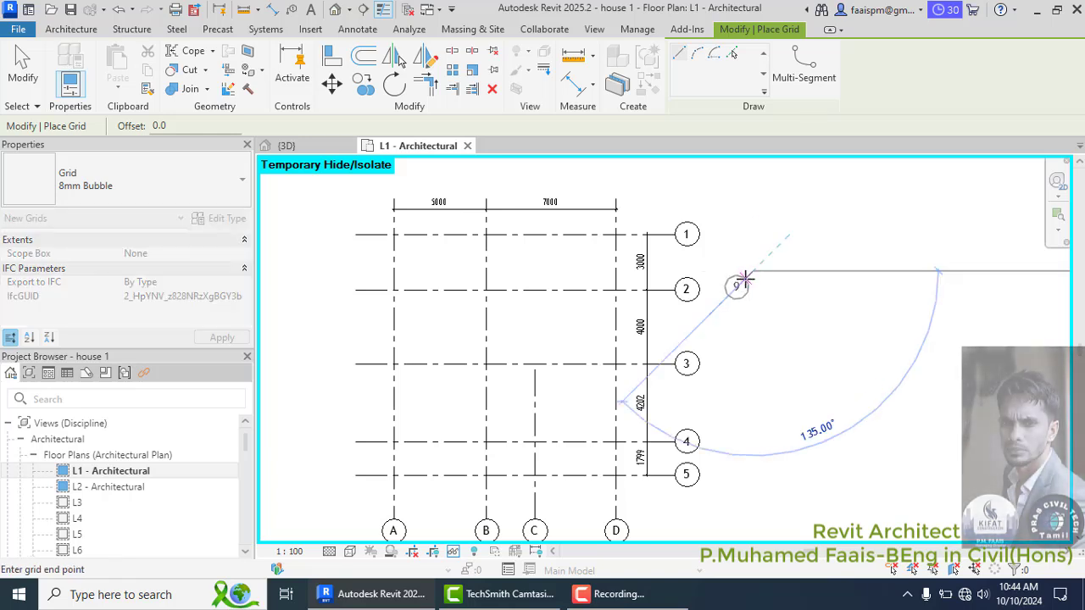
left_click(947, 271)
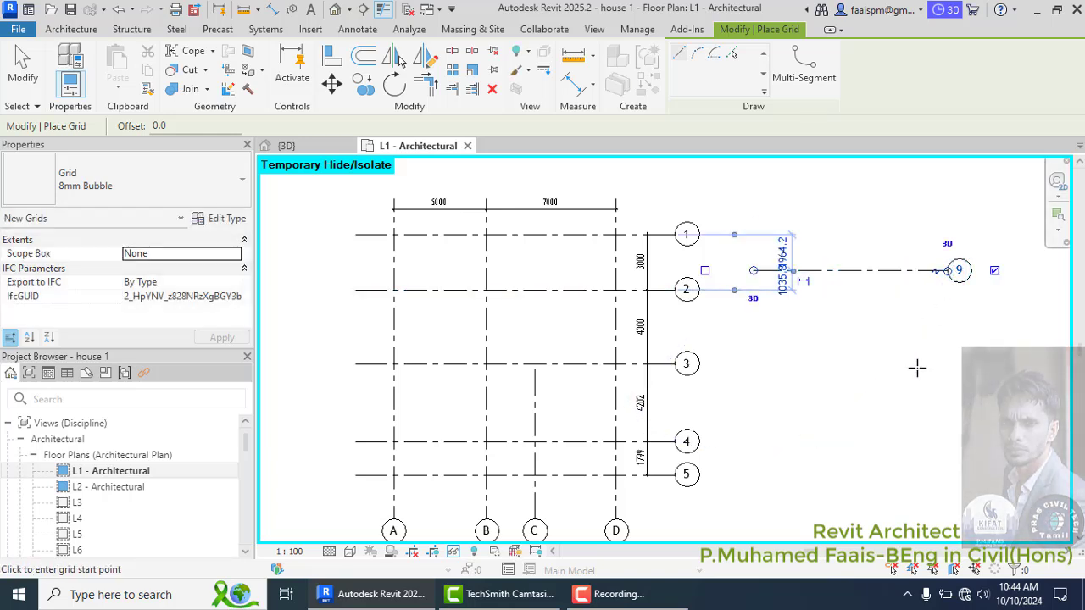
left_click(917, 367)
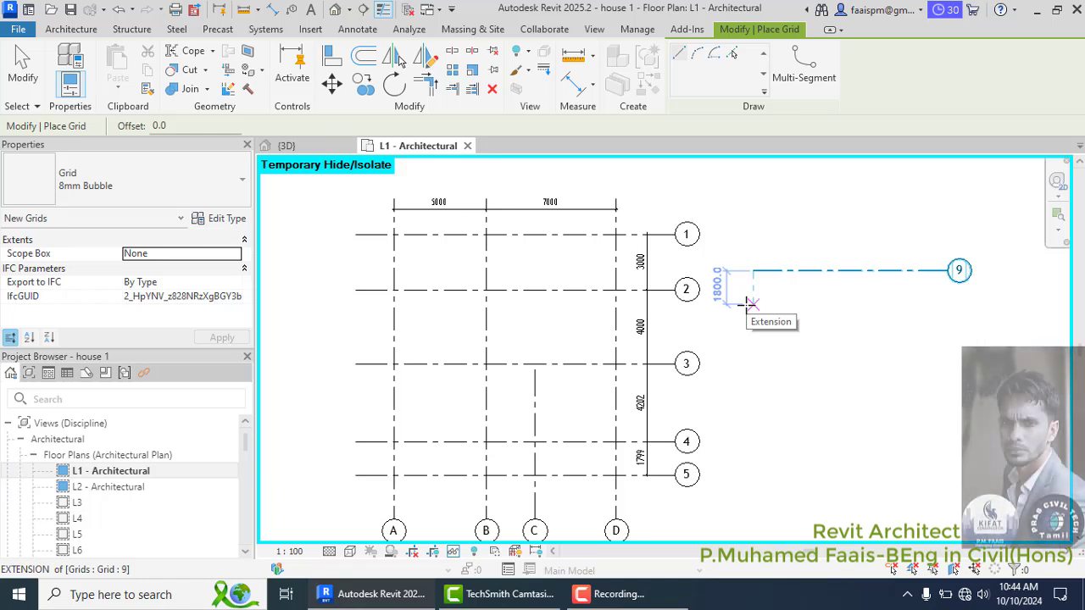
type("3000")
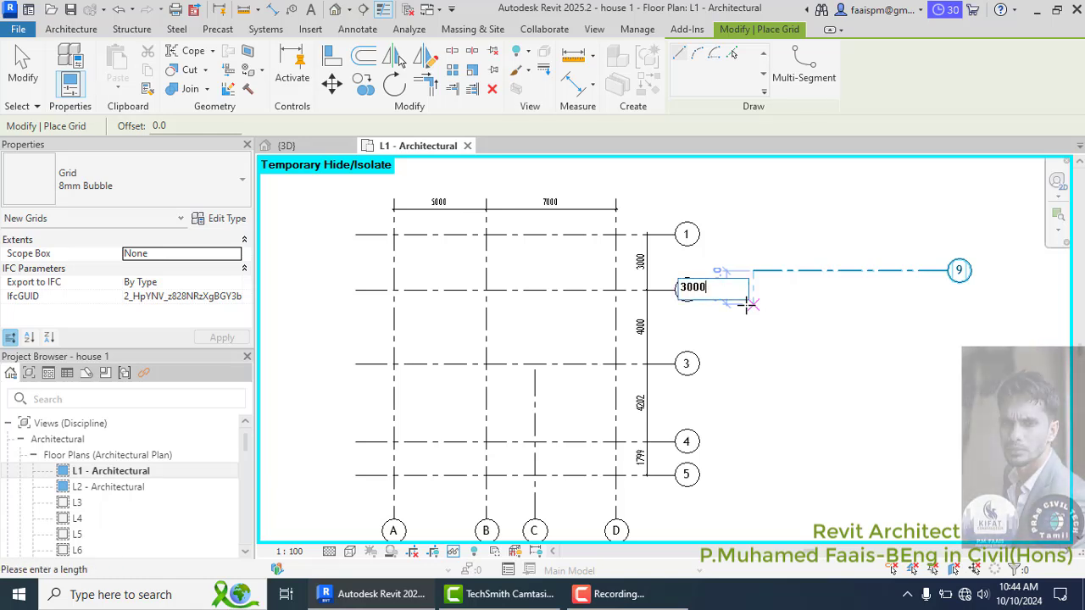
key("Return")
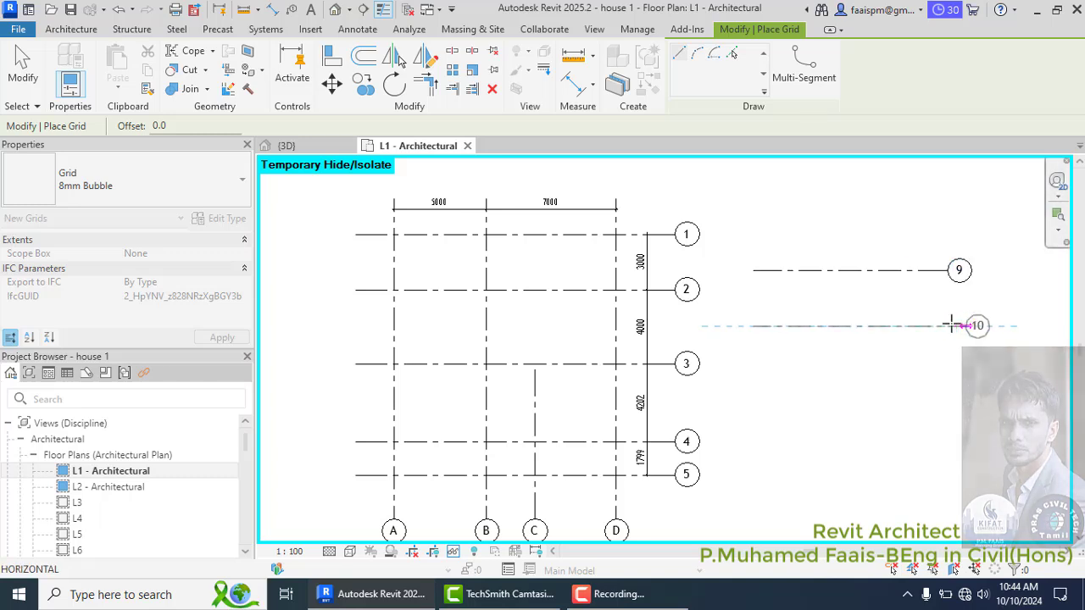
left_click(944, 325)
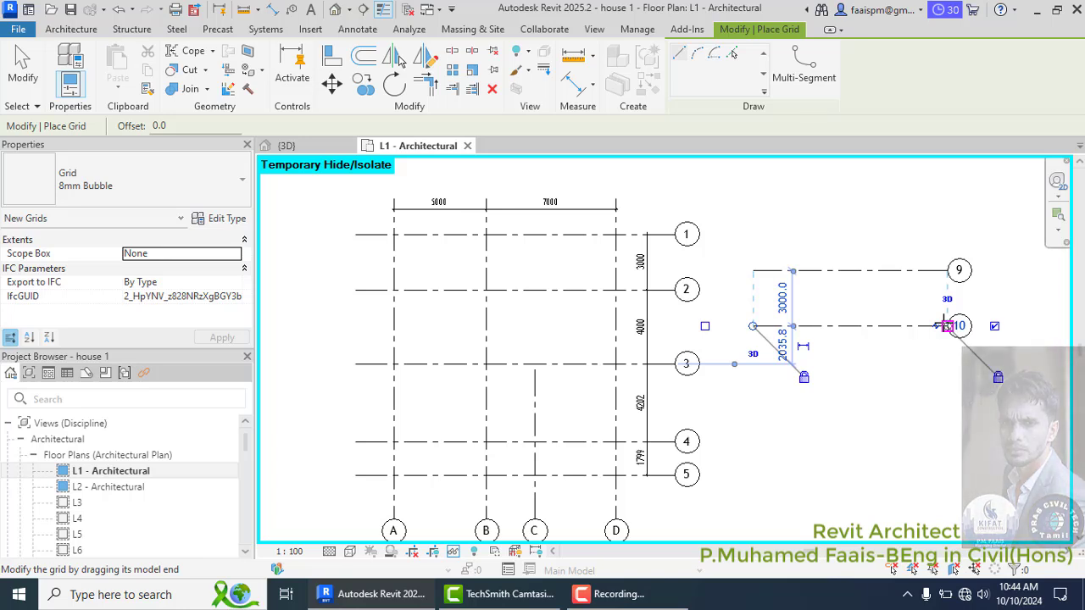
- Draw two vertical grid lines crossing grids 9 and 10, spaced 4000 mm apart
left_click(775, 223)
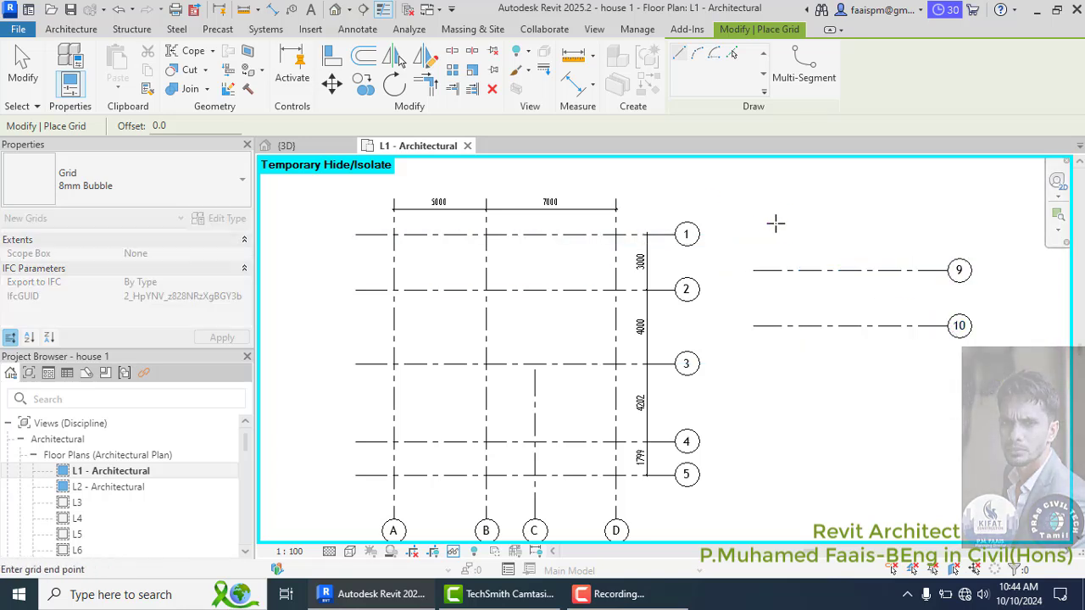
left_click(774, 383)
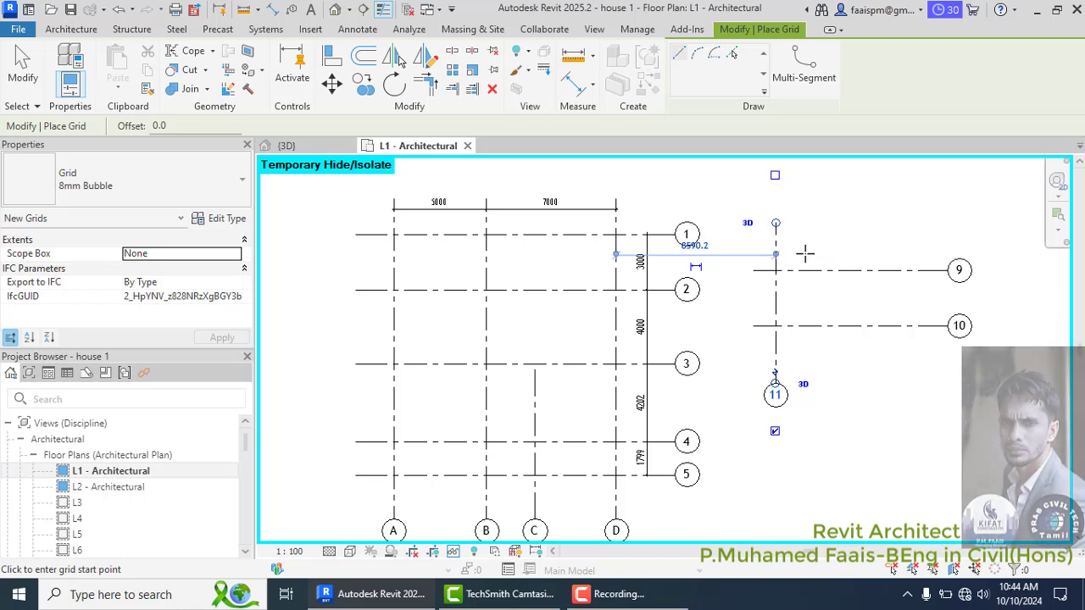
key("Escape")
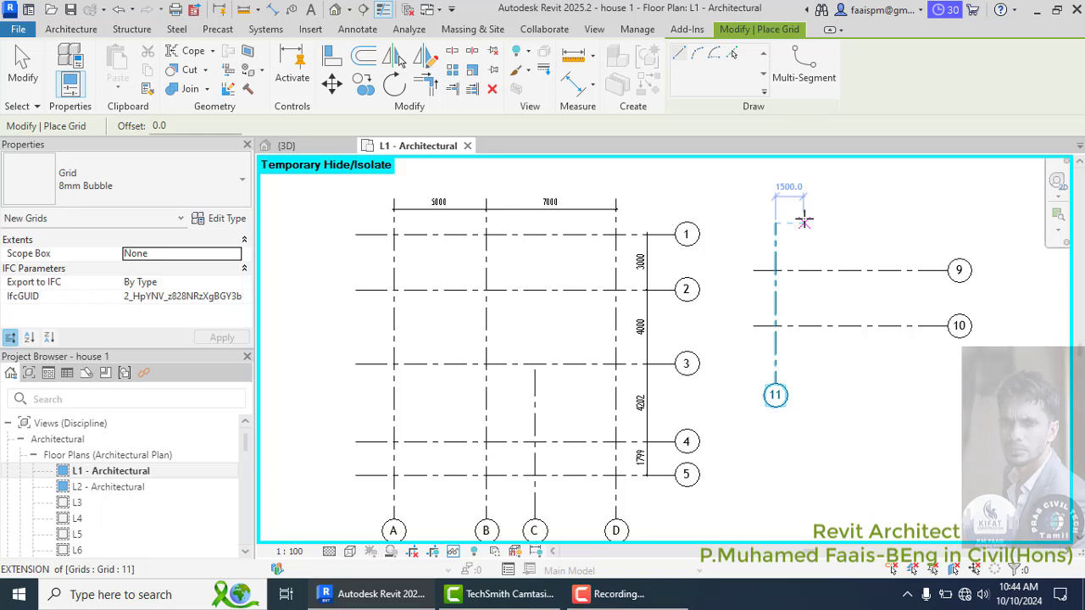
type("4000")
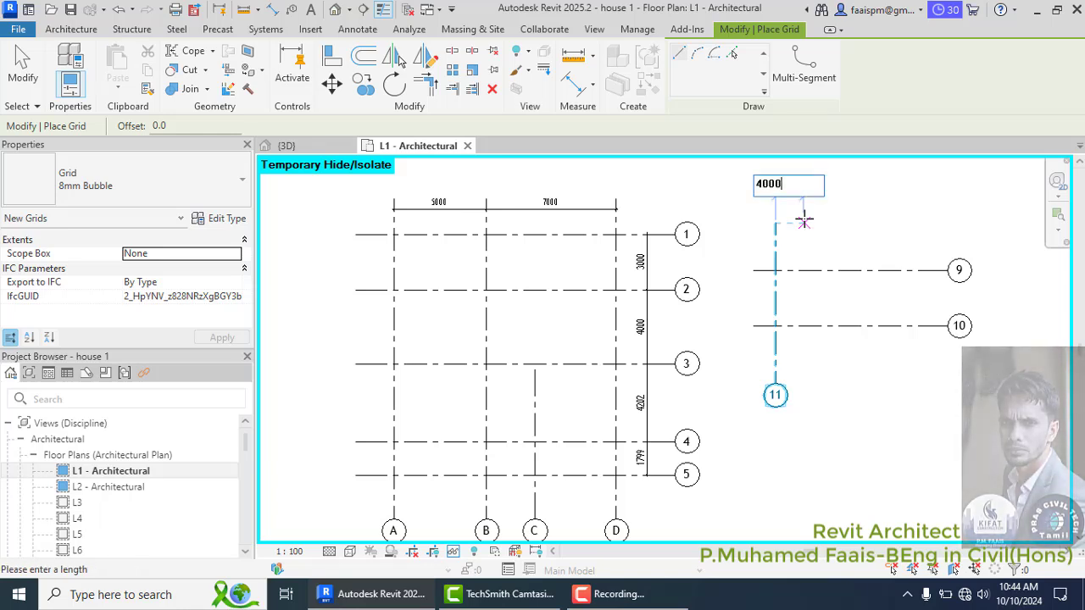
key("Return")
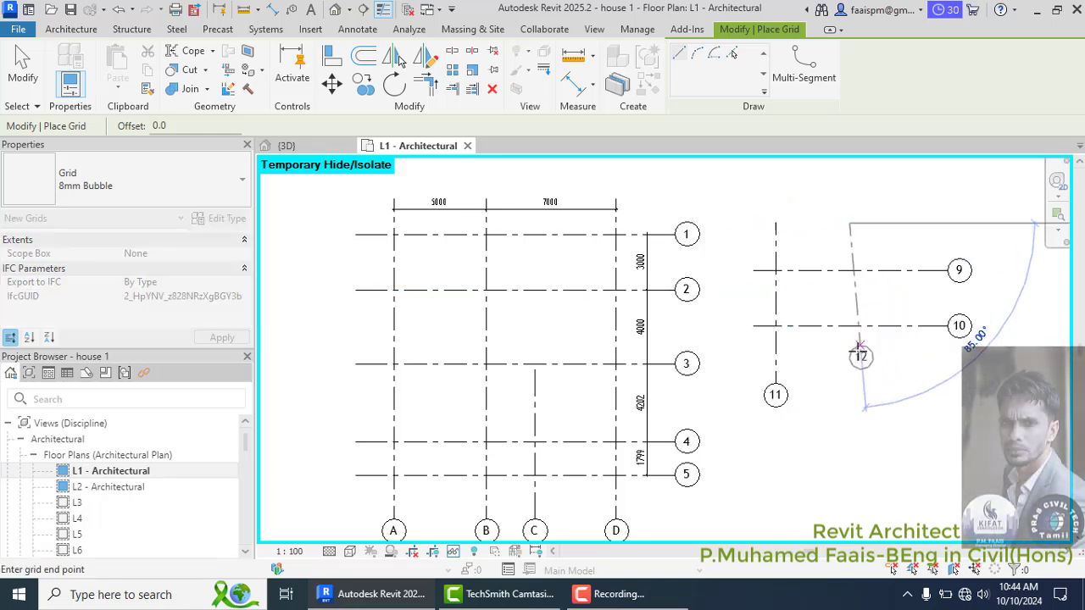
left_click(850, 390)
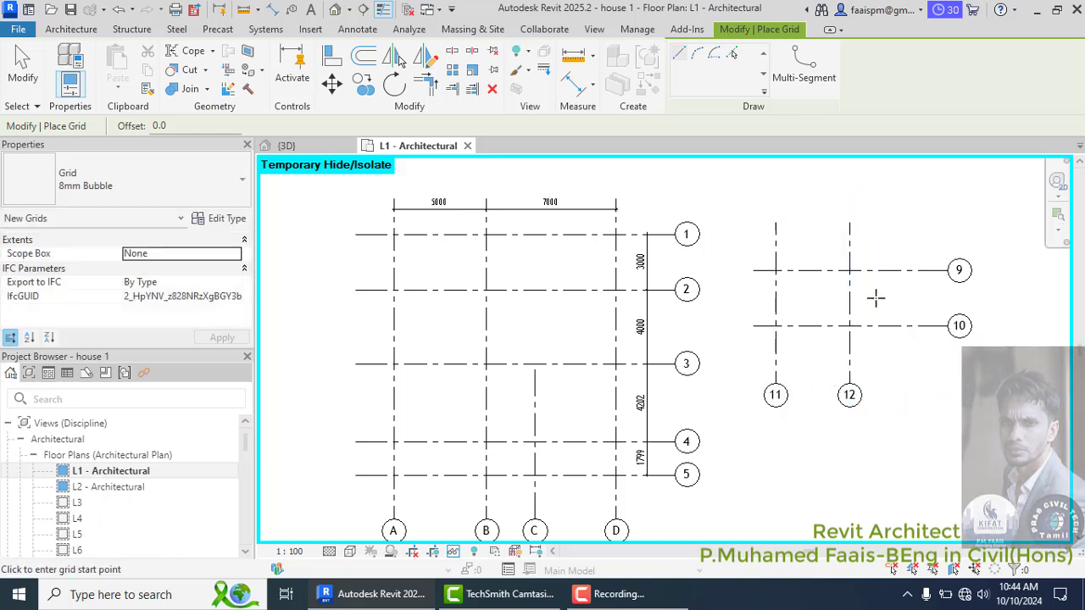
- Draw a curved grid line above the new grids as a Start-End-Radius Arc with a radius of about 10070 mm
scroll(873, 290, "up", 1)
scroll(877, 291, "up", 1)
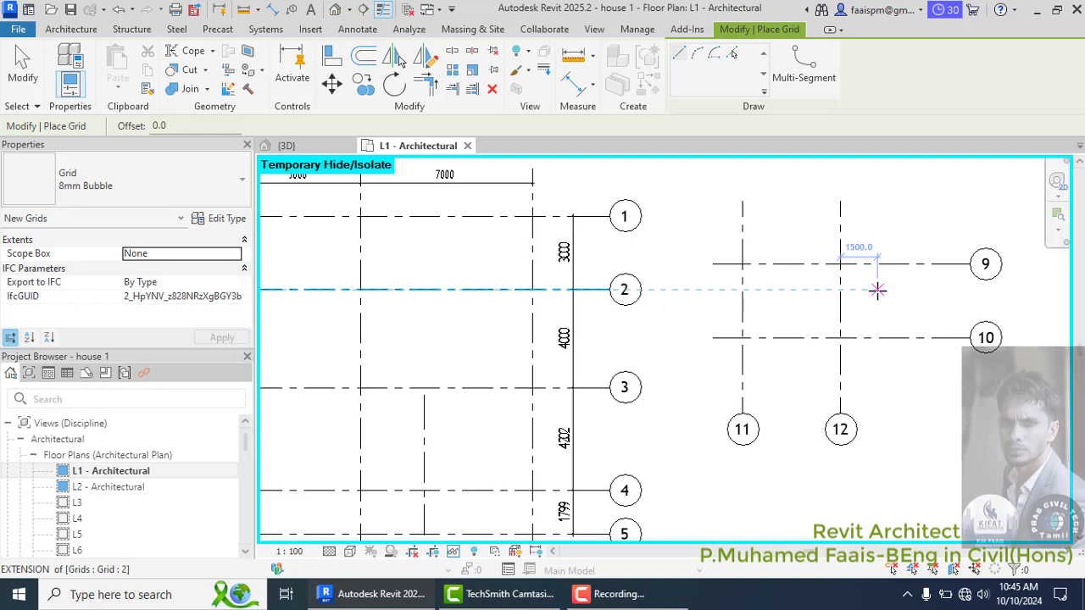
scroll(653, 357, "down", 4)
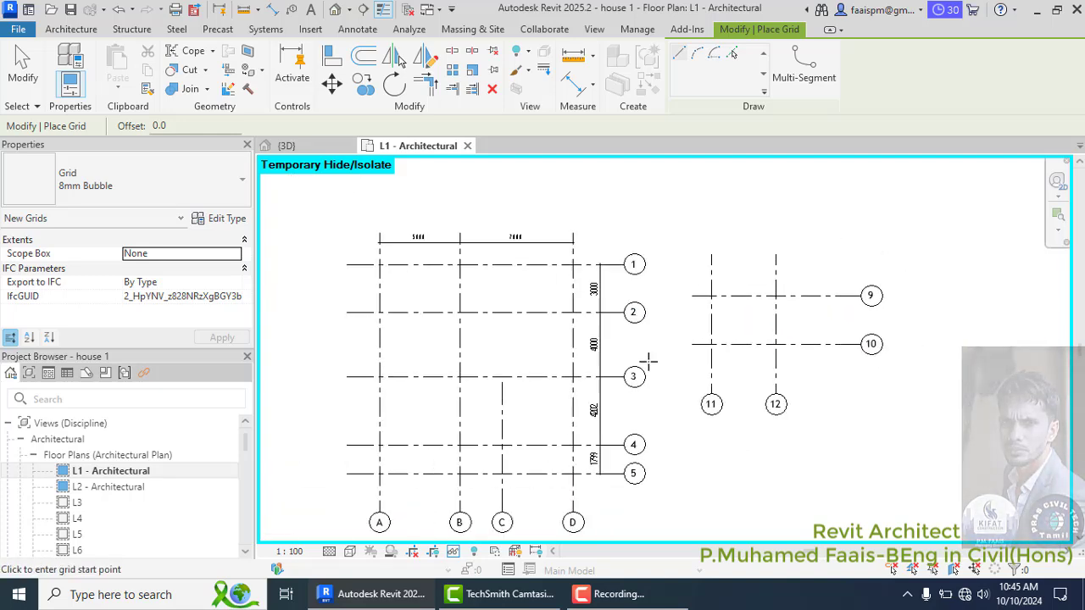
scroll(781, 277, "up", 2)
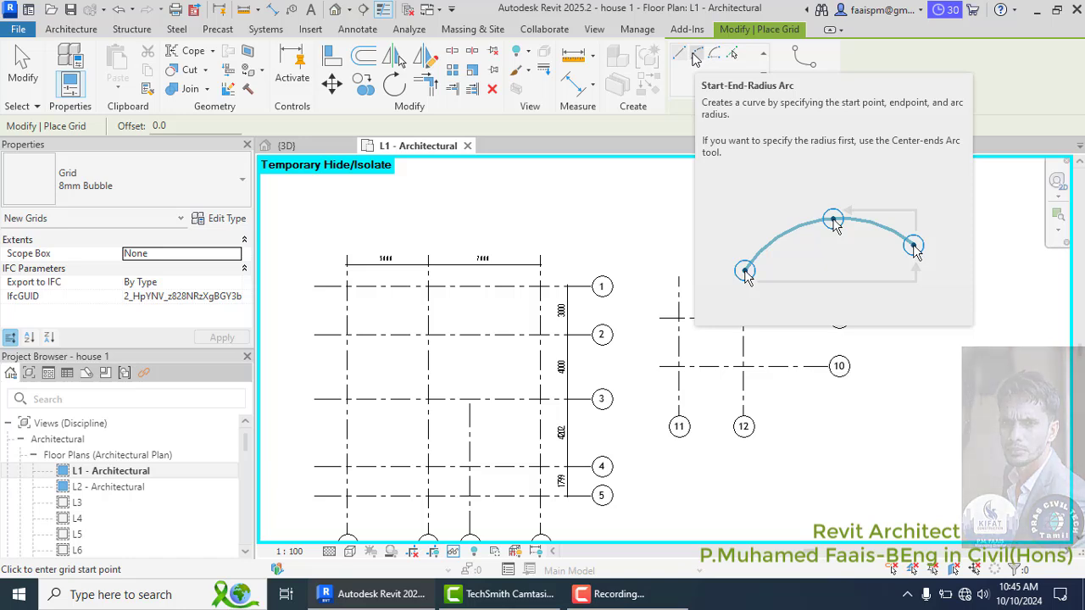
left_click(695, 56)
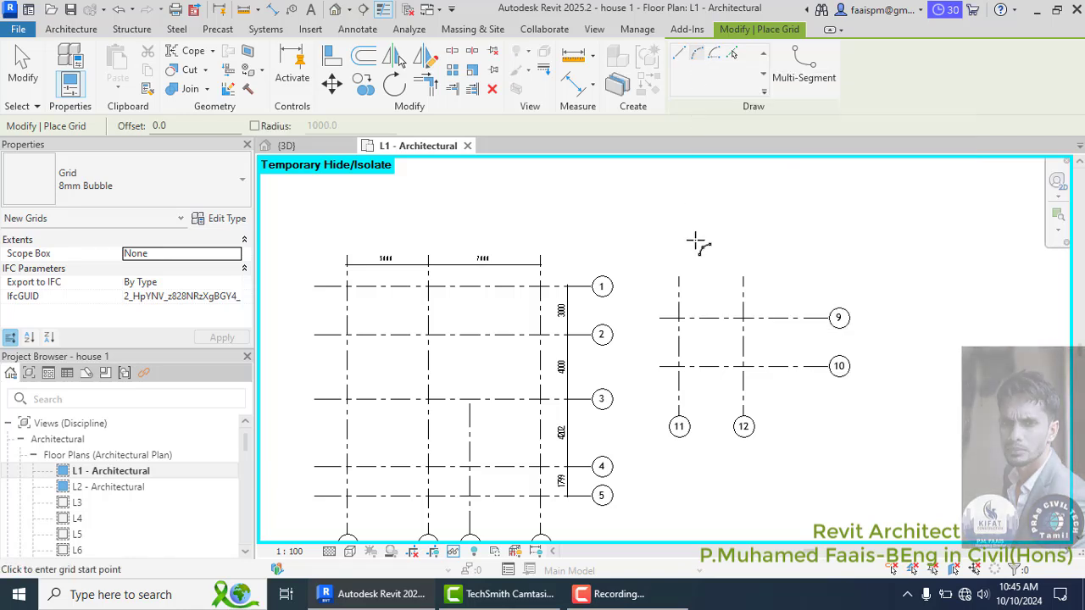
left_click(661, 209)
left_click(851, 209)
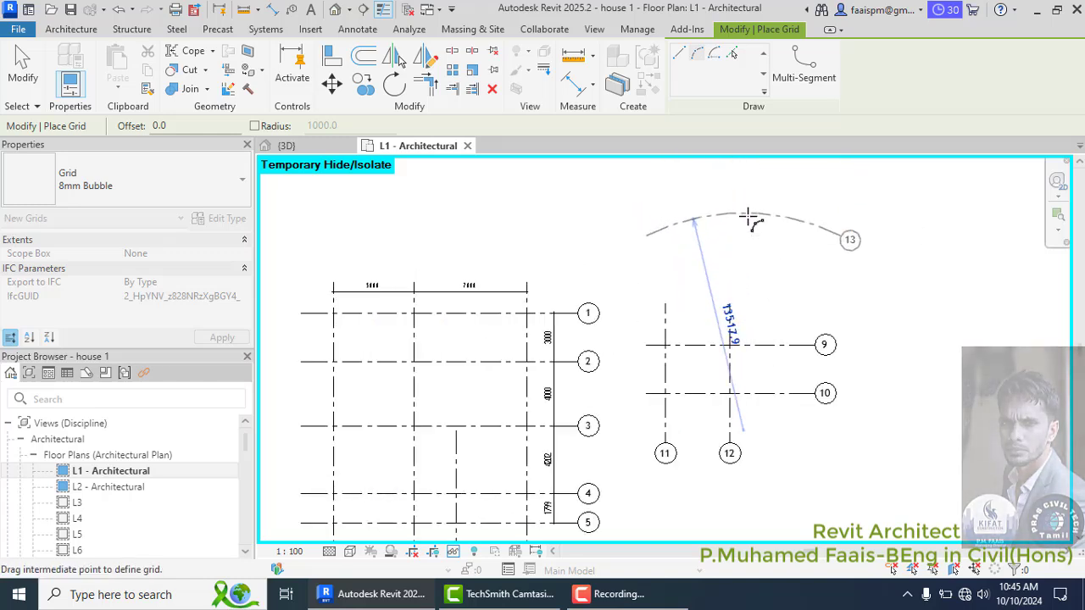
left_click(746, 205)
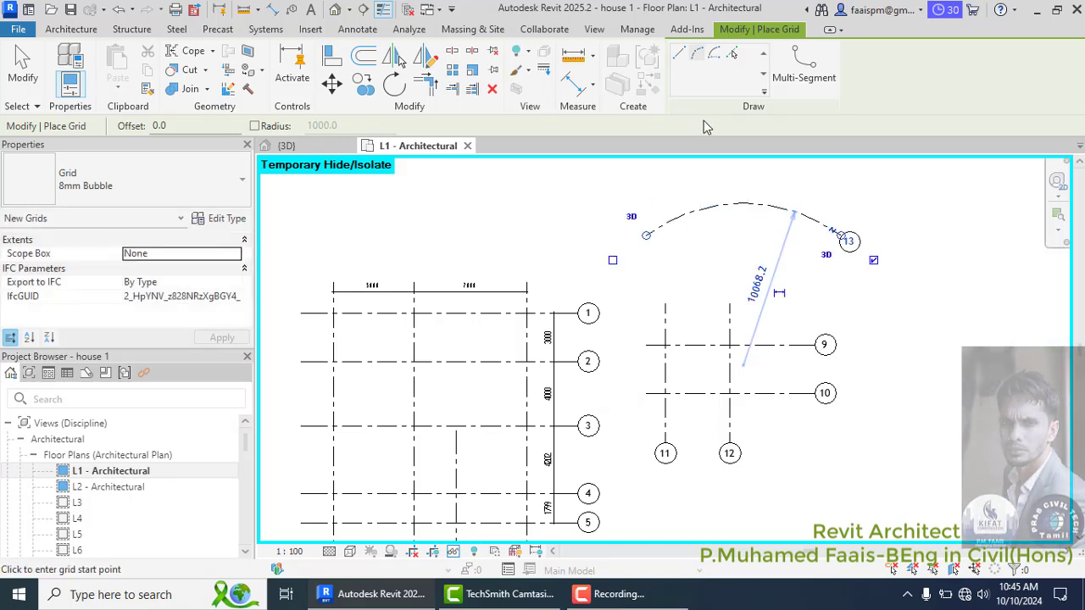
- Draw a Center-ends Arc grid line with a radius of about 10670 mm in the free area beyond the other grids
left_click(719, 56)
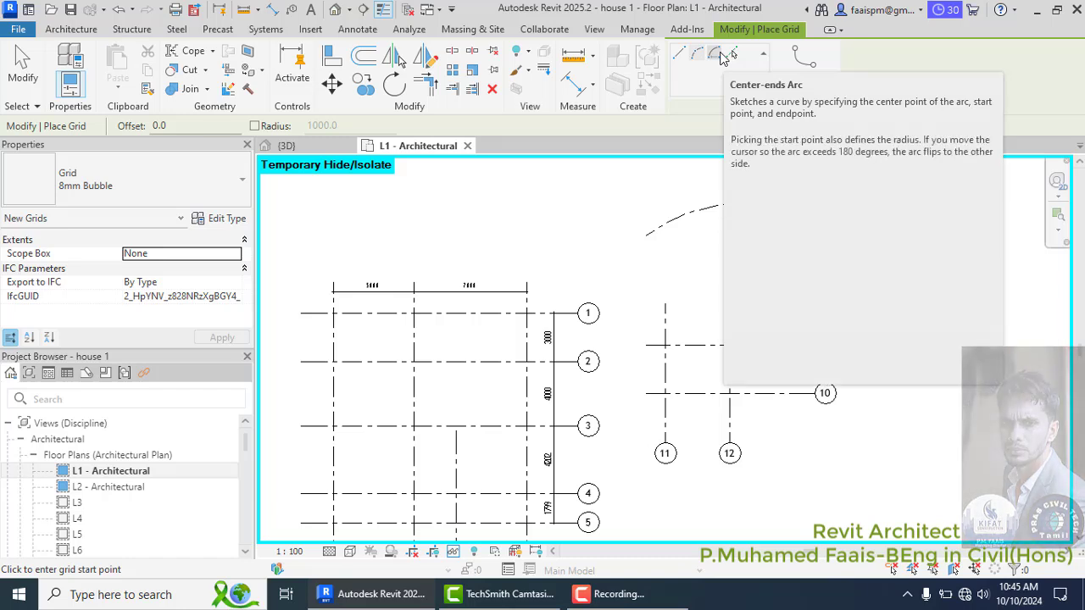
scroll(596, 288, "down", 1)
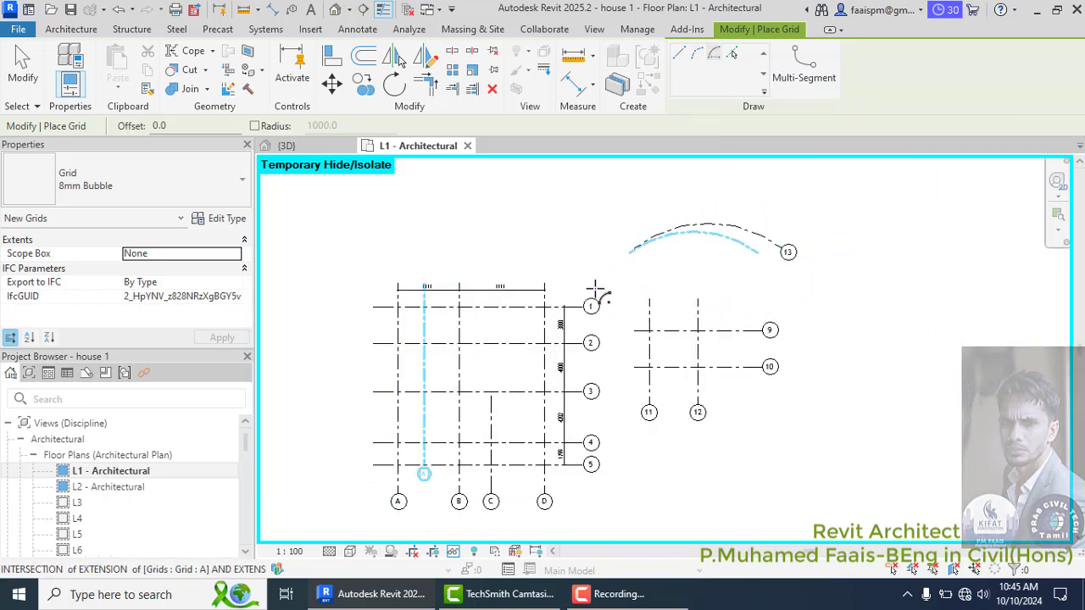
scroll(596, 288, "down", 1)
left_click(858, 321)
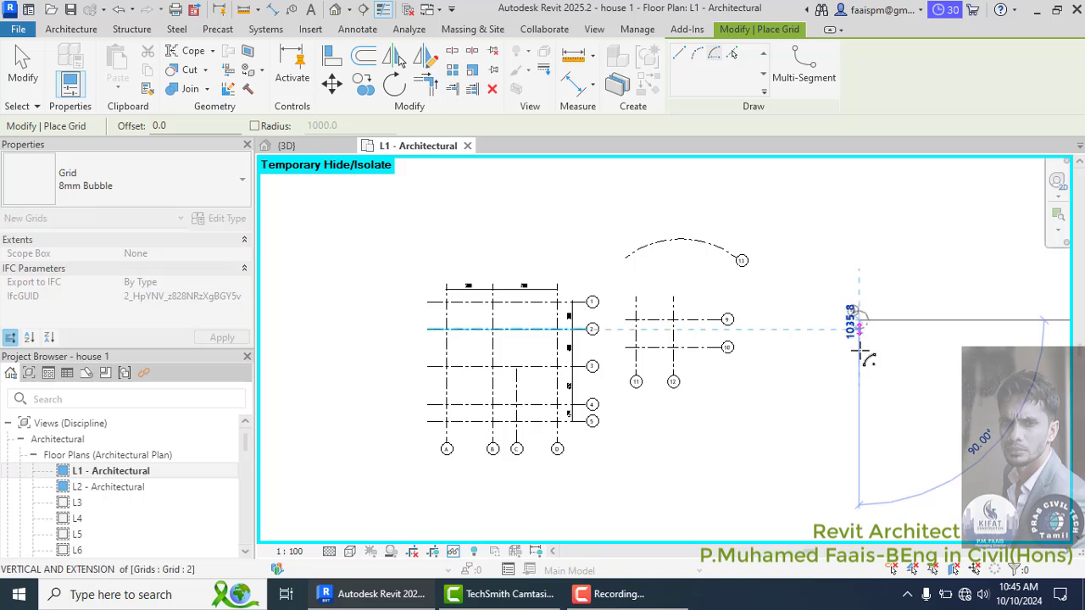
left_click(909, 400)
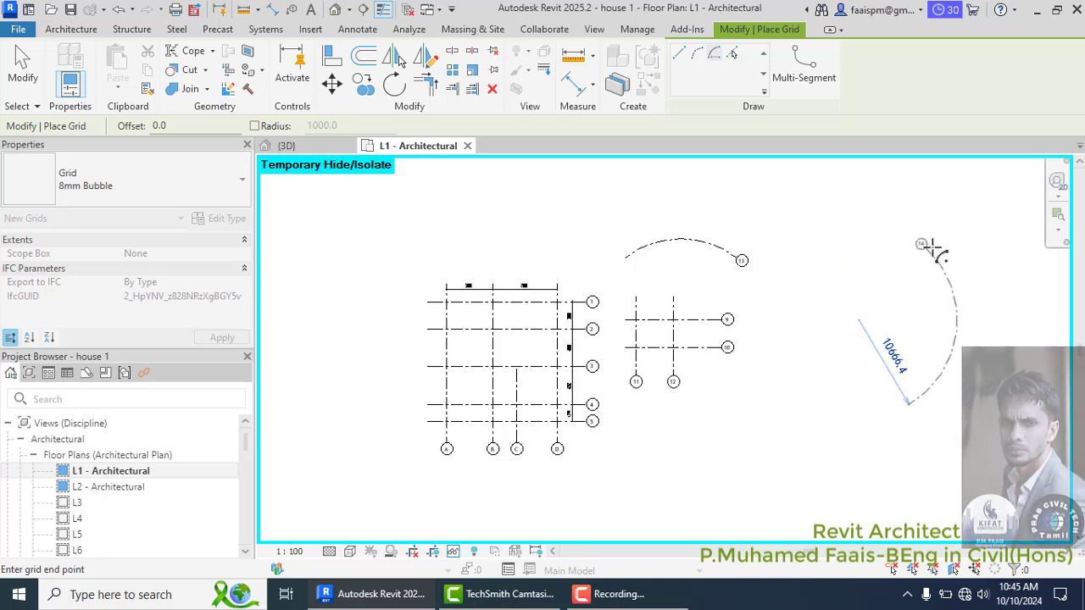
left_click(895, 231)
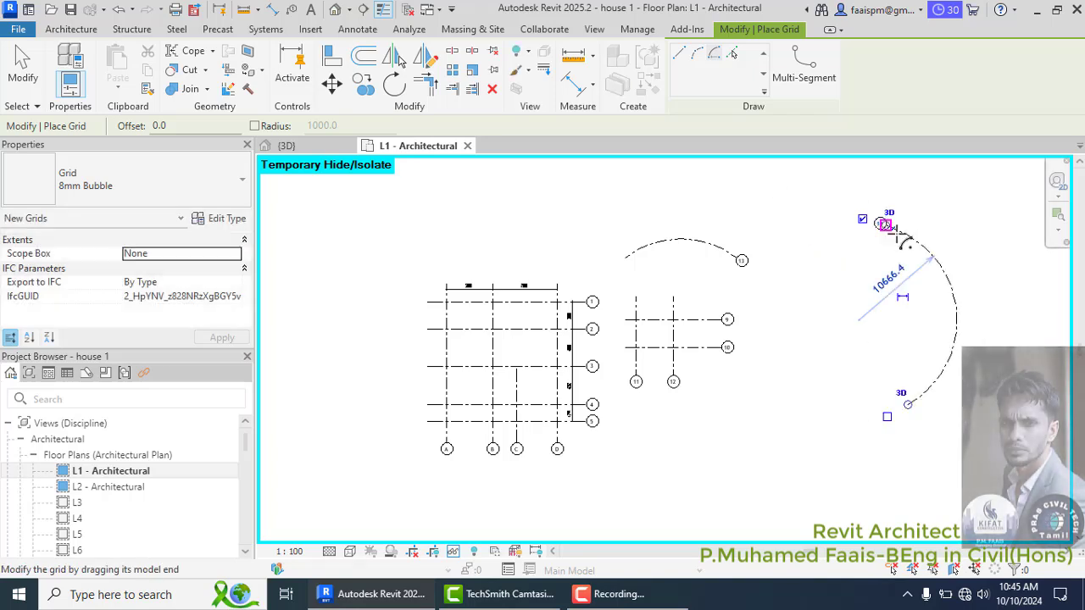
- Create grid lines from the vertical detail line beside the arc grid with Pick Lines, picking the line twice
scroll(965, 271, "up", 3)
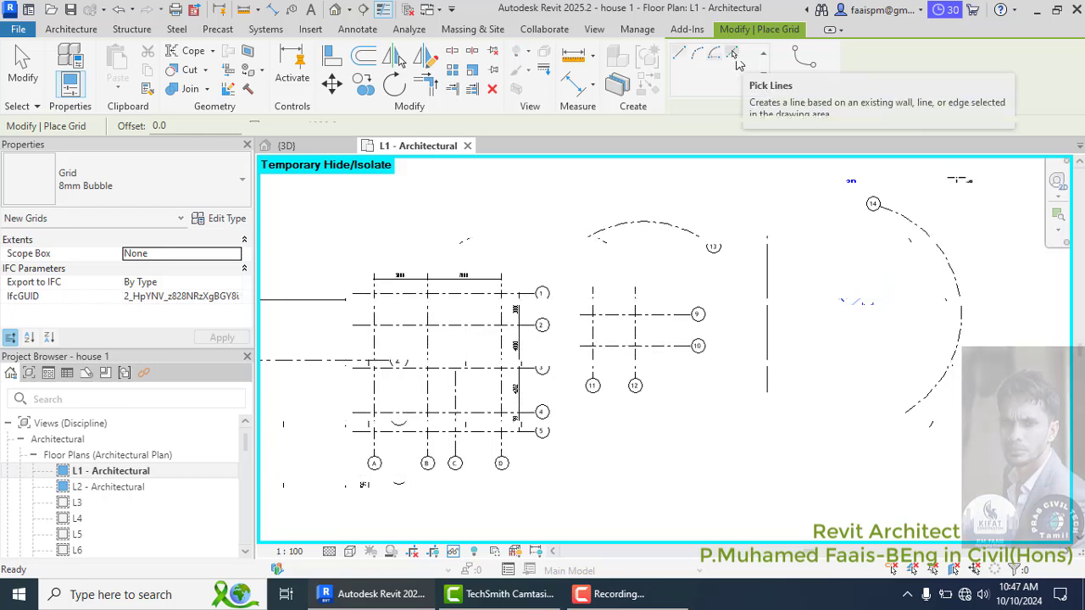
left_click(734, 53)
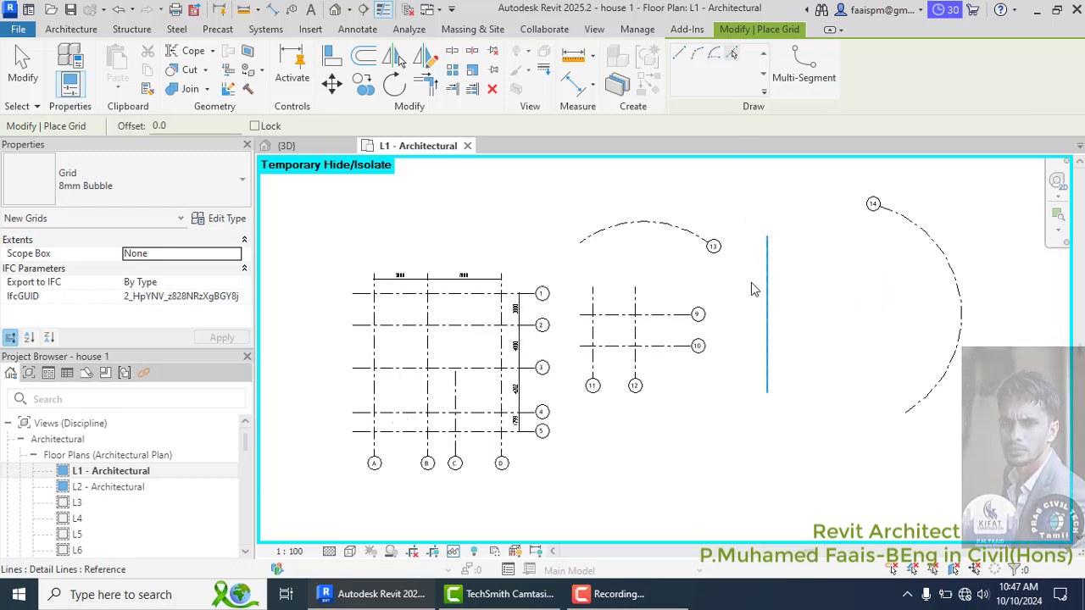
left_click(769, 383)
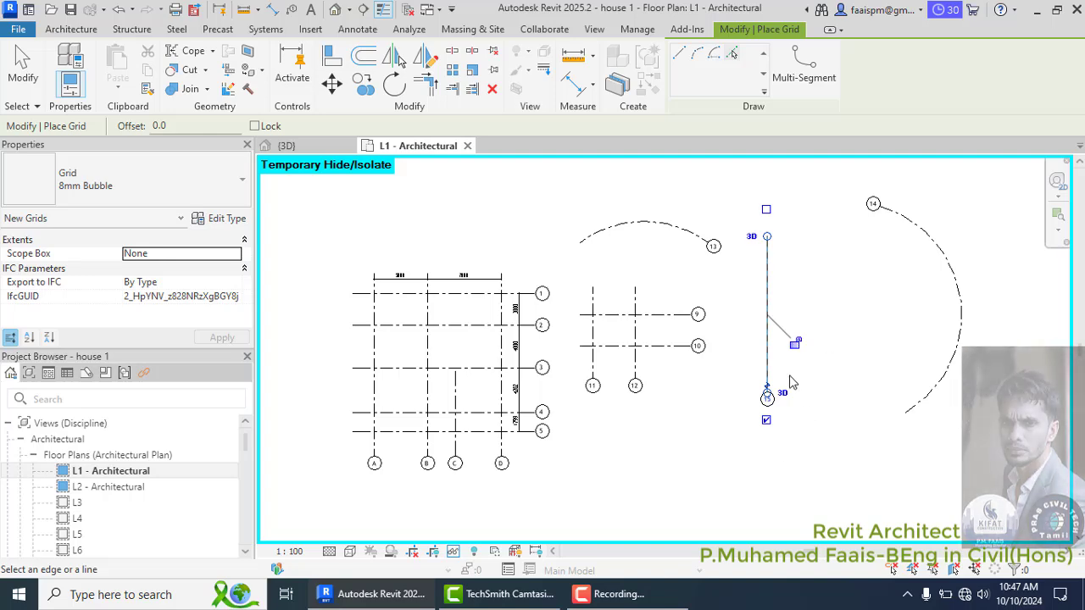
scroll(793, 378, "up", 2)
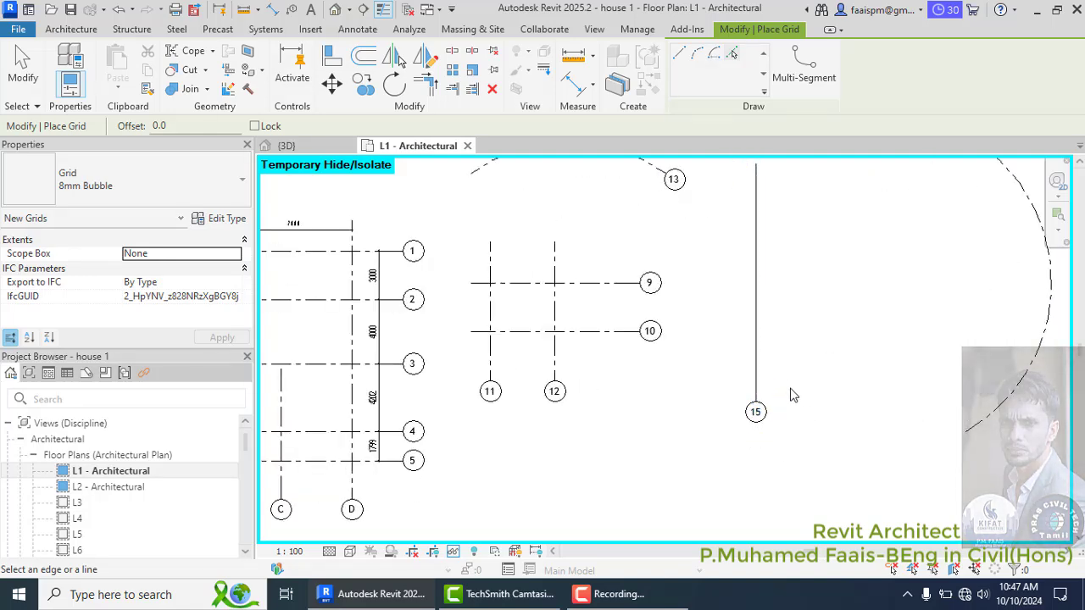
scroll(767, 380, "down", 2)
left_click(763, 379)
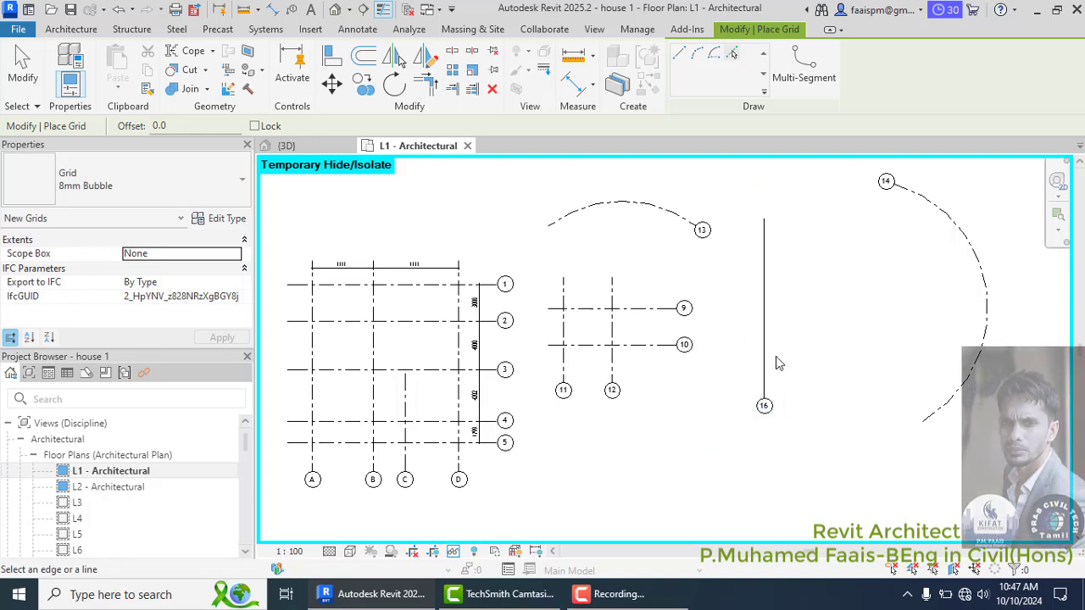
key("Escape")
key("Escape")
- Select the vertical line and its overlapping grids, filter out the Grids category to keep only the thin line, and clear the selection
left_click_drag(716, 198, 851, 453)
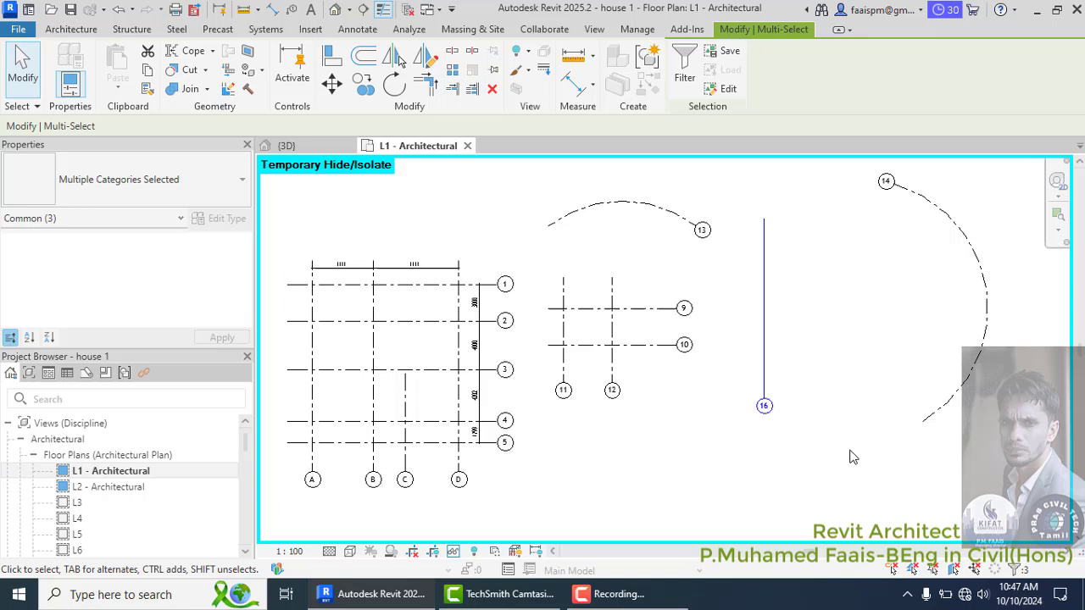
left_click(1018, 573)
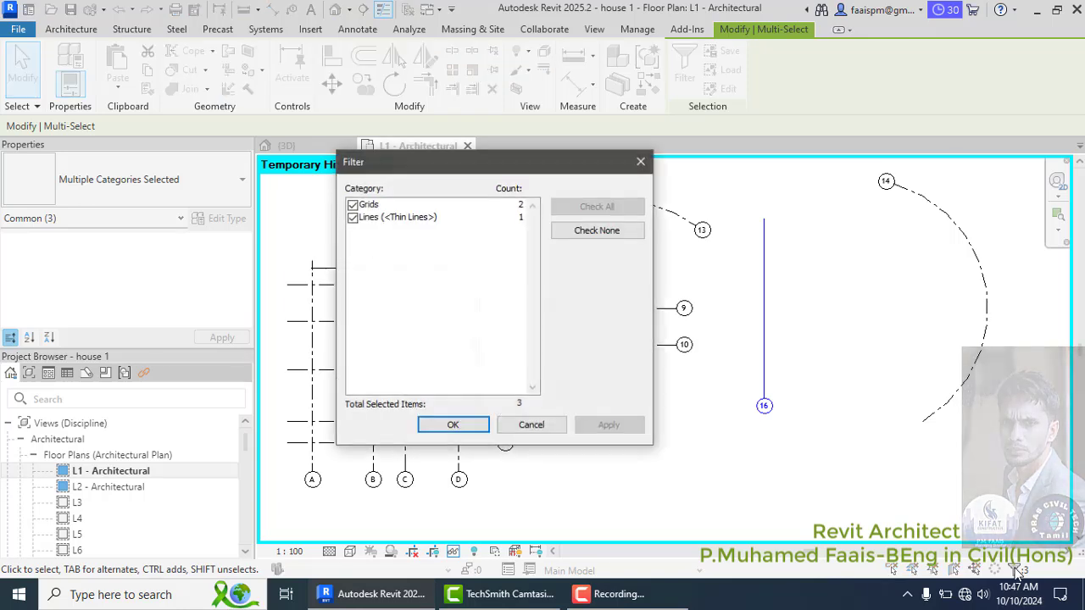
left_click(352, 205)
left_click(585, 426)
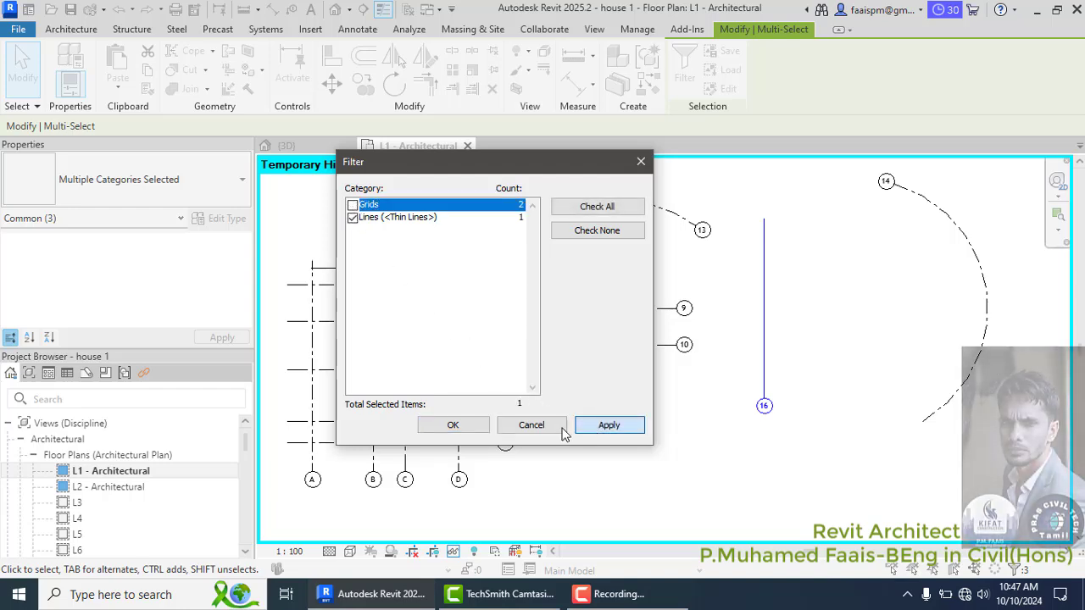
left_click(453, 424)
key("Escape")
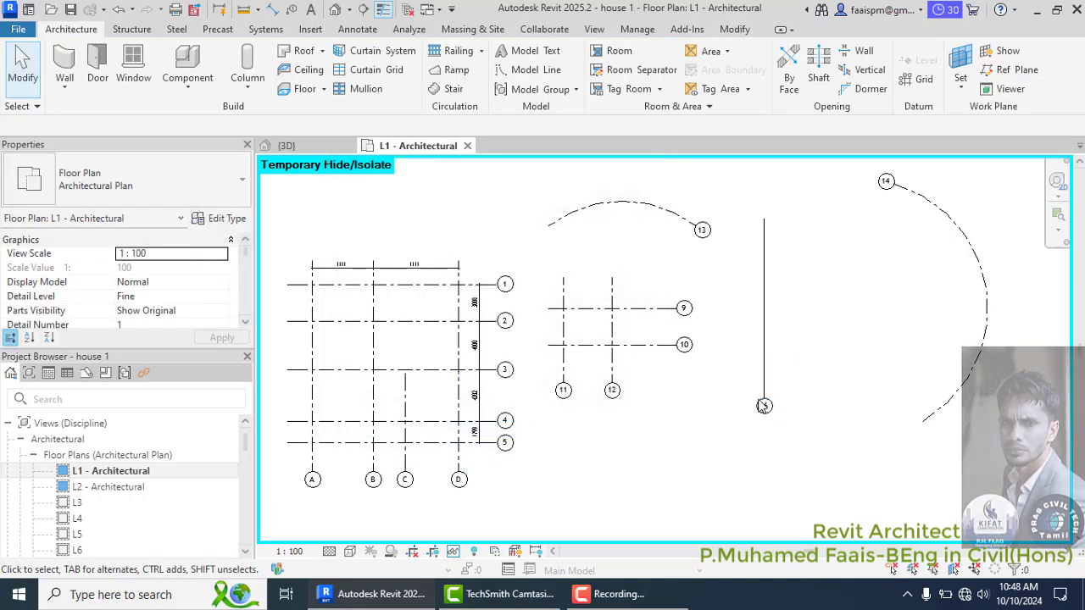
- Extend the upper end of grid 16 upward beyond the end of the solid detail line, and clear the selection
left_click(752, 410)
scroll(749, 412, "down", 2)
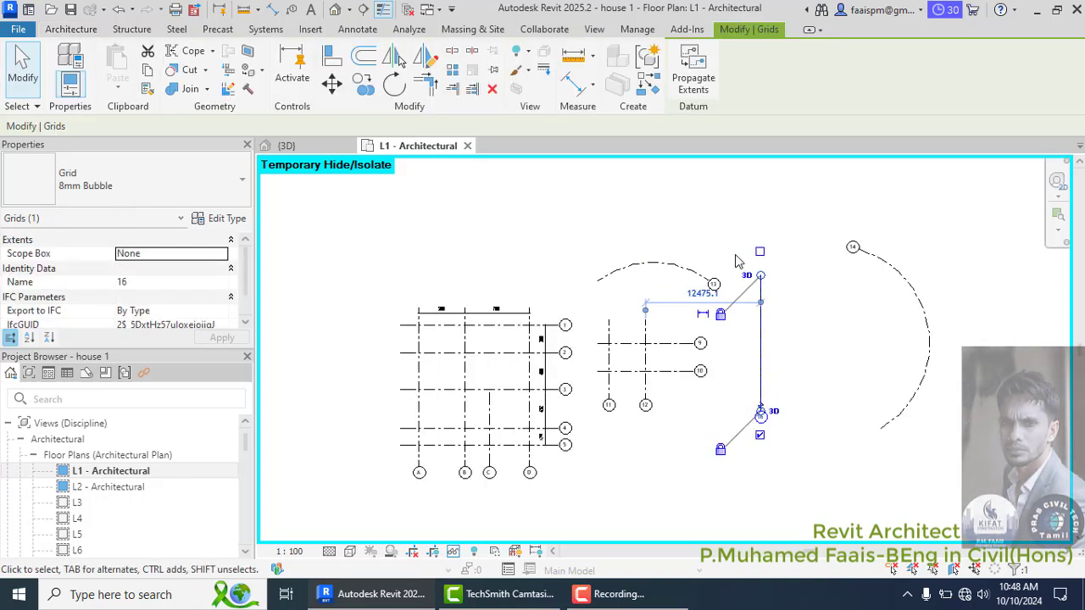
left_click_drag(760, 278, 760, 222)
left_click(822, 329)
scroll(792, 341, "up", 2)
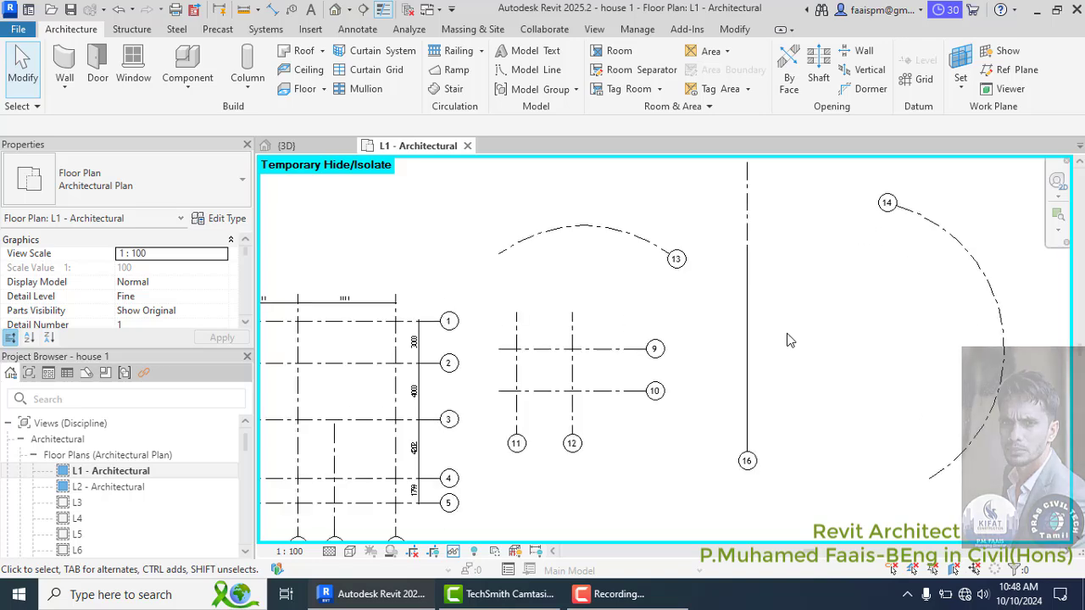
scroll(685, 396, "up", 1)
scroll(660, 387, "down", 2)
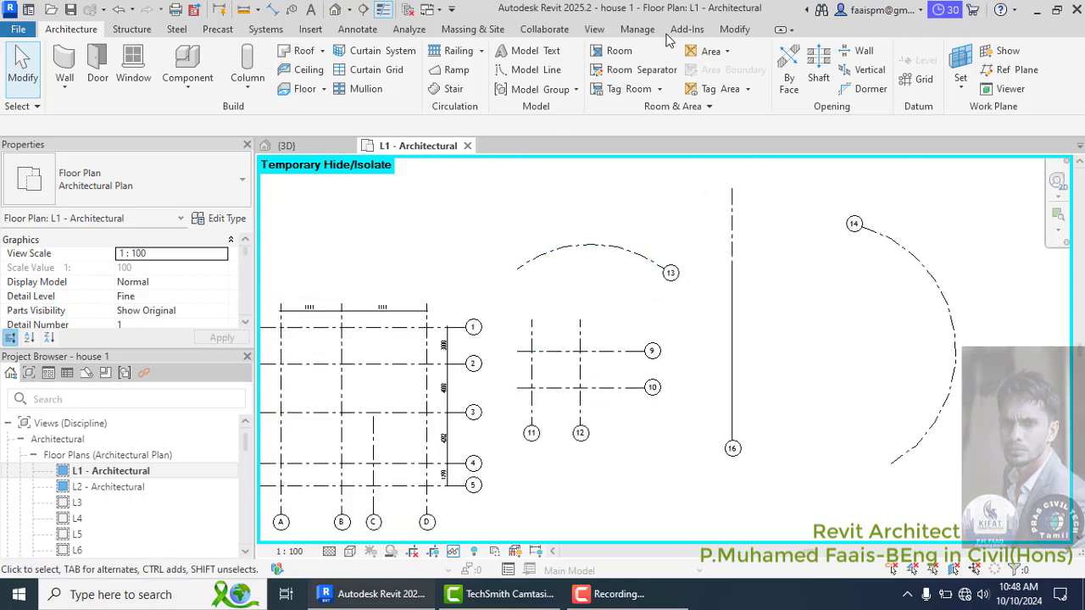
- Draw a Multi-Segment grid of four connected lines running between grids 16 and 14 and below grid 16, and finish the sketch
left_click(908, 79)
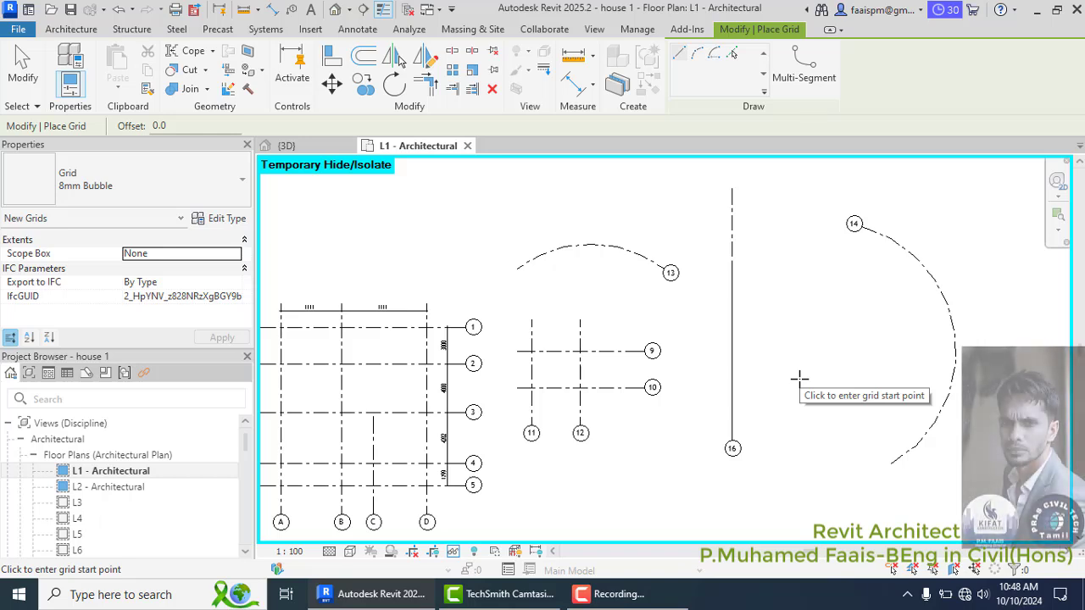
left_click(797, 72)
left_click(773, 227)
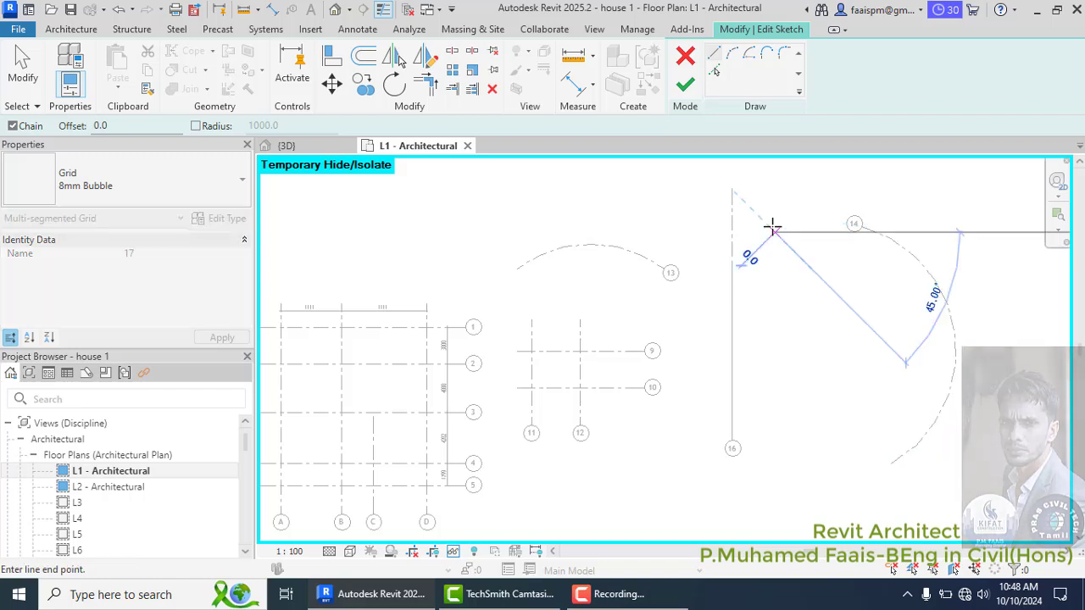
left_click(835, 337)
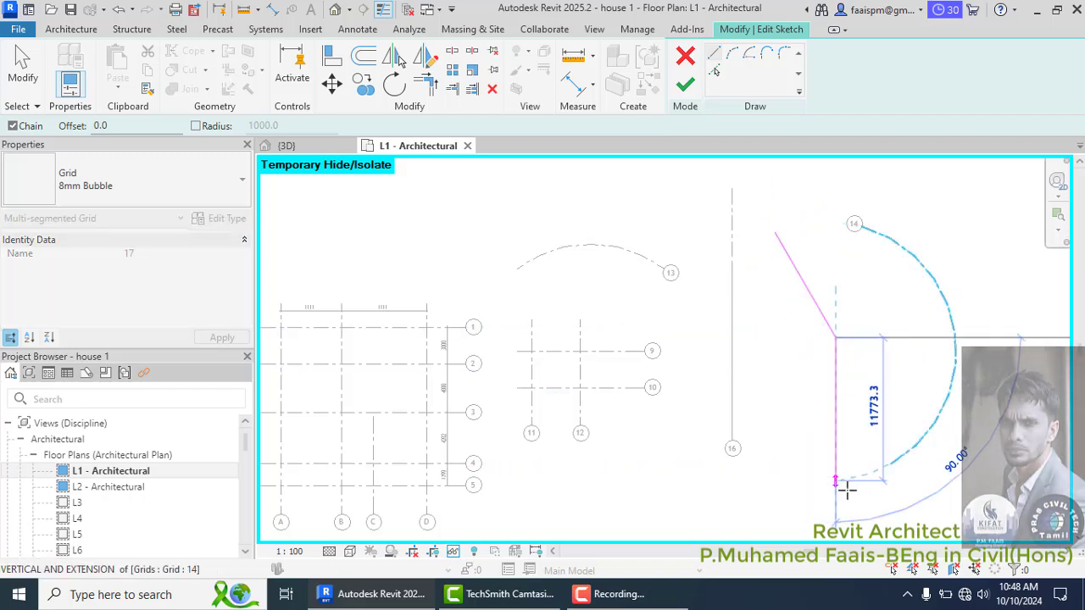
left_click(836, 496)
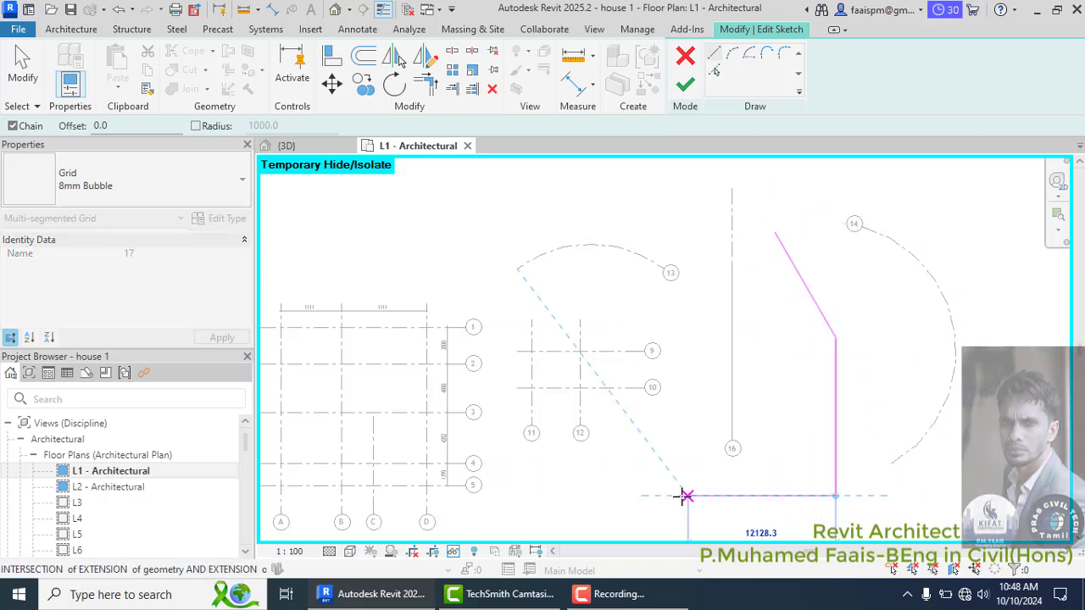
left_click(678, 496)
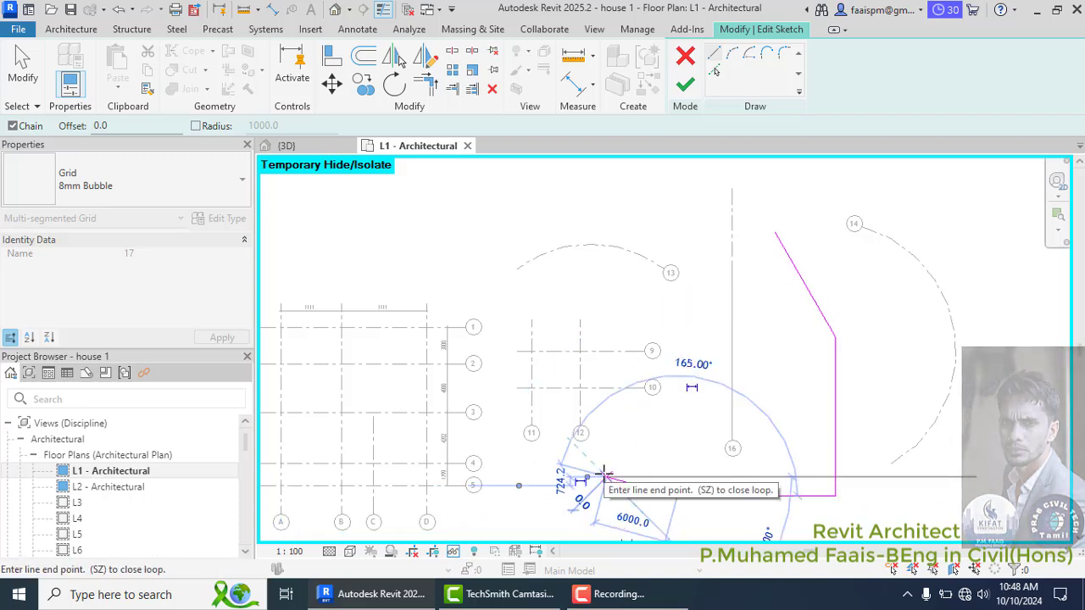
left_click(607, 477)
key("Escape")
key("Escape")
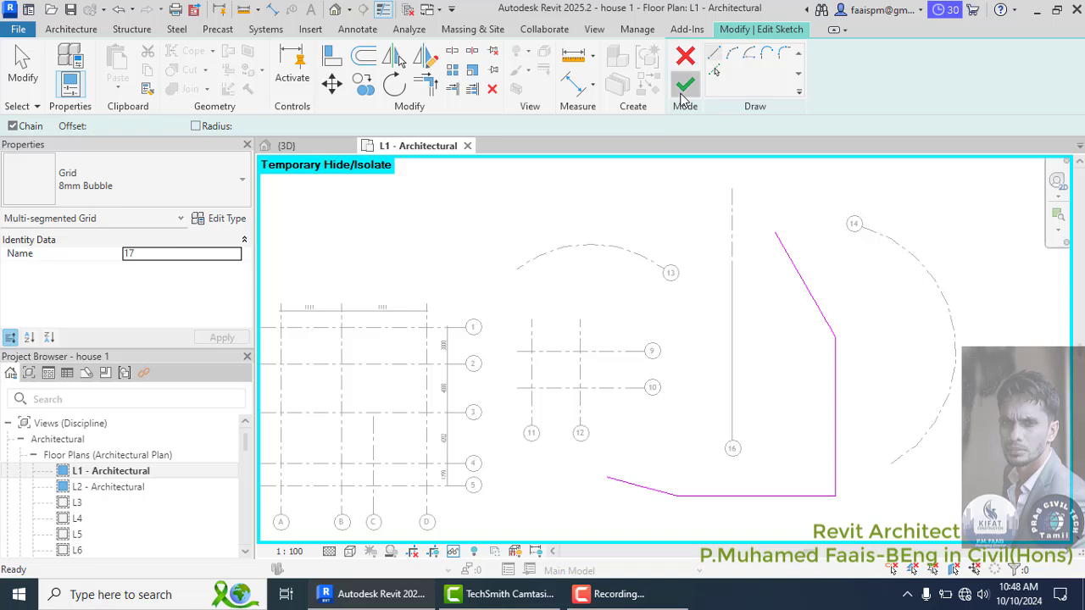
left_click(685, 84)
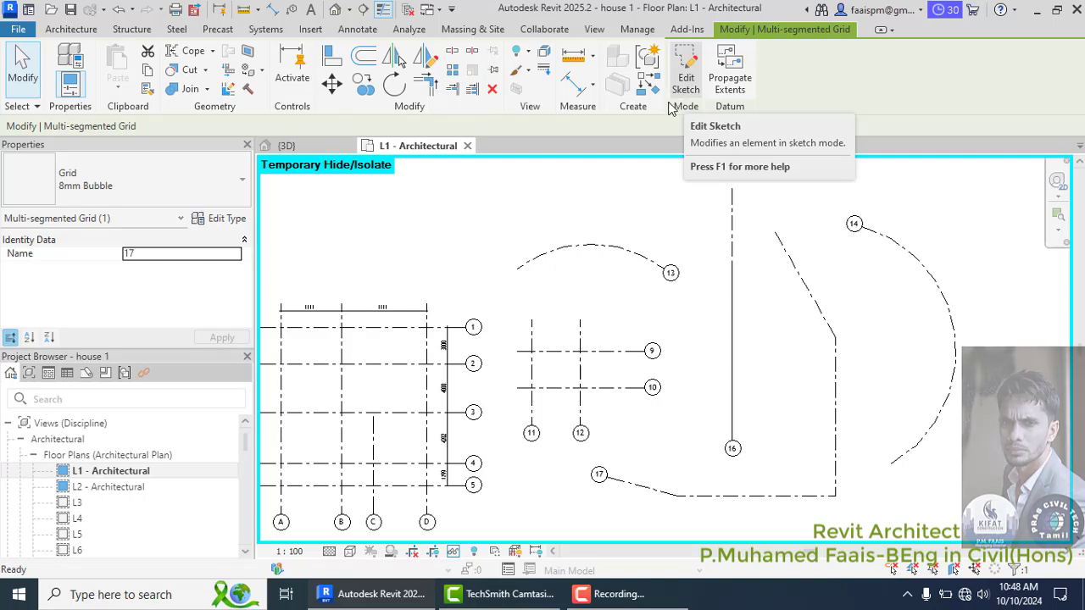
- Reset the Temporary Hide/Isolate of the L1 floor plan to bring back the hidden building elements
scroll(686, 235, "up", 2)
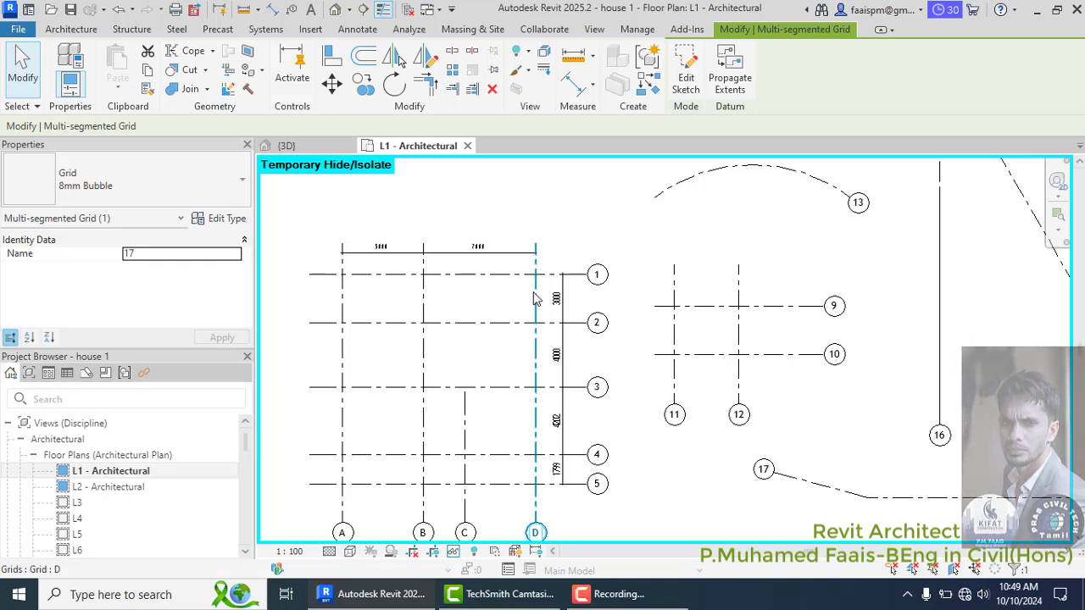
scroll(535, 299, "down", 1)
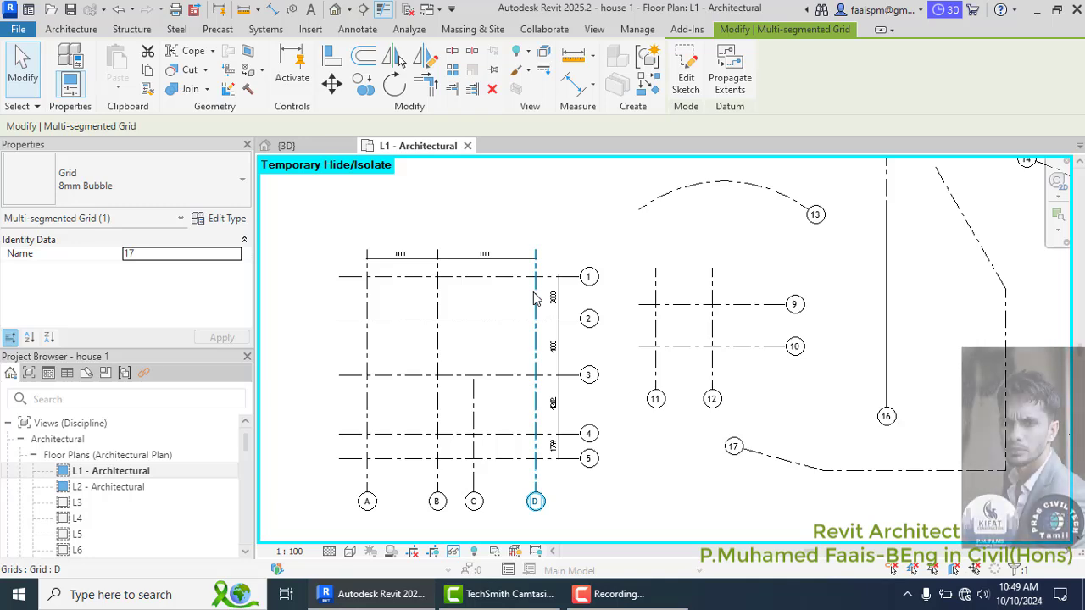
scroll(416, 328, "up", 1)
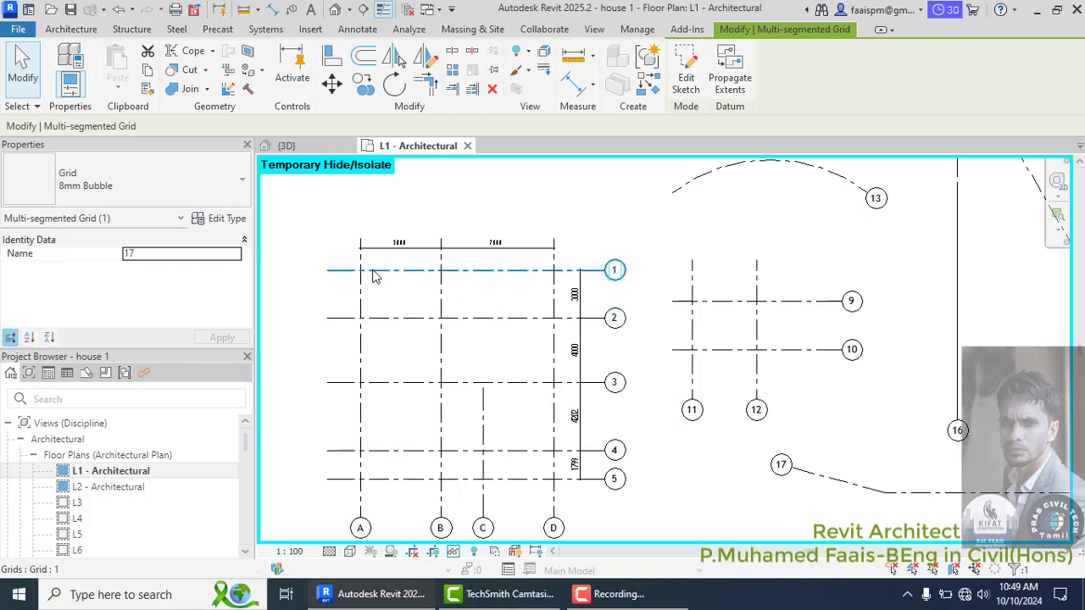
scroll(343, 247, "up", 2)
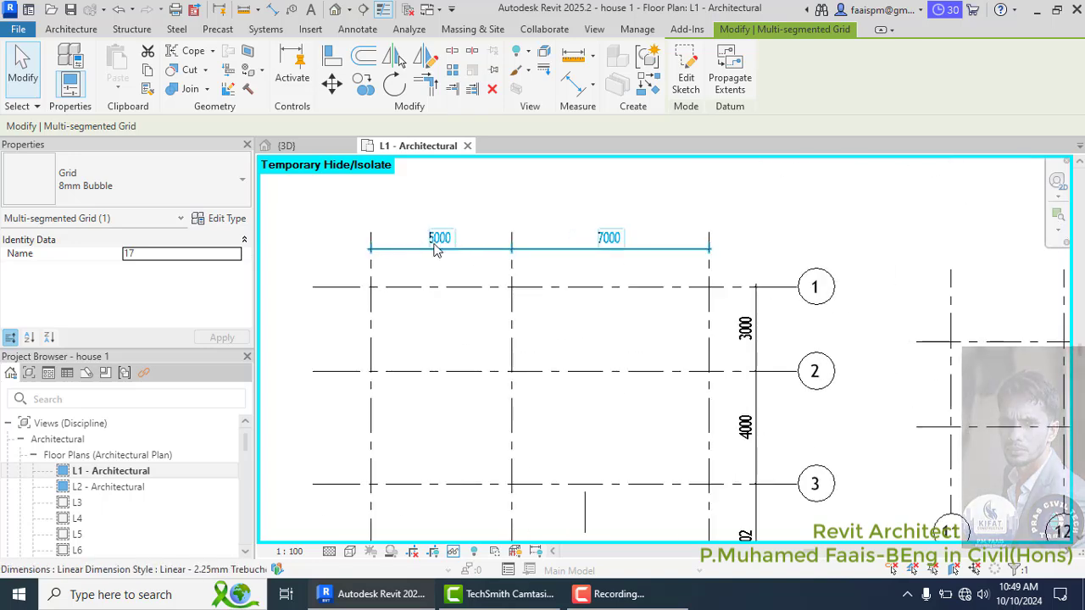
scroll(475, 242, "down", 1)
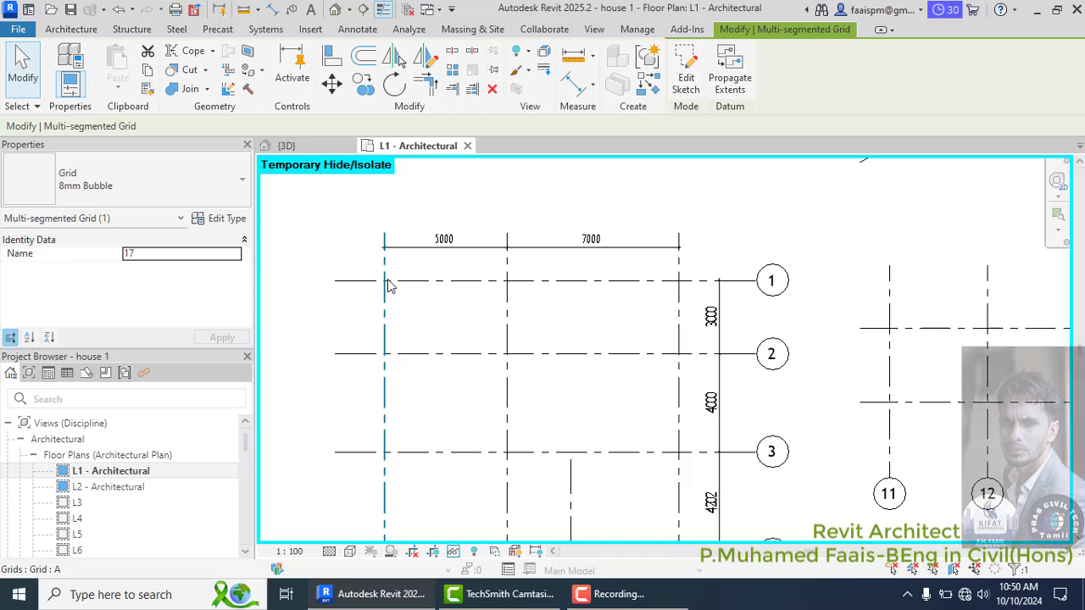
left_click(474, 552)
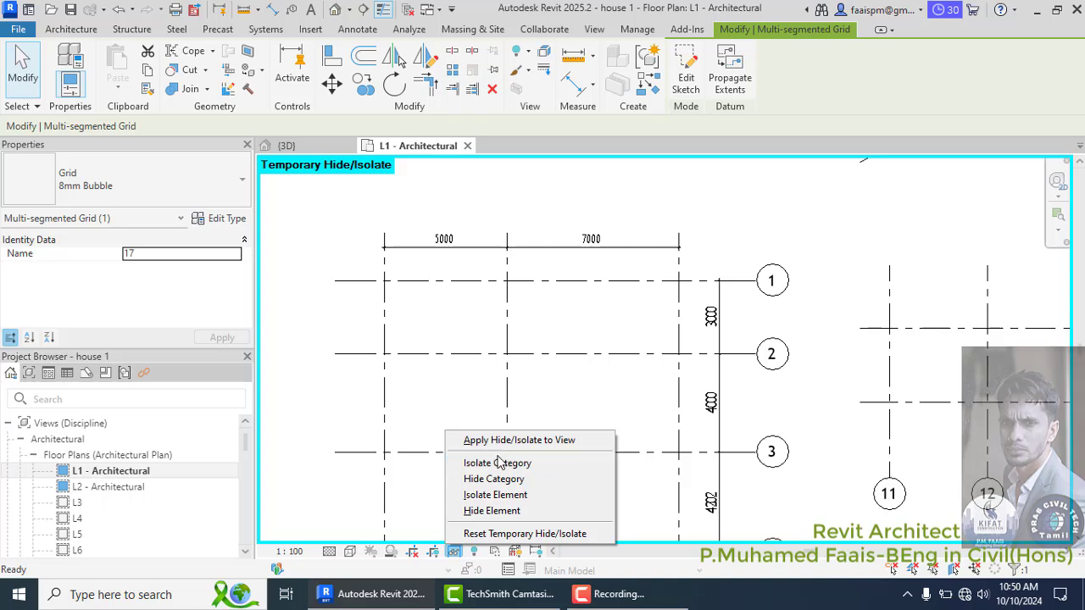
left_click(486, 533)
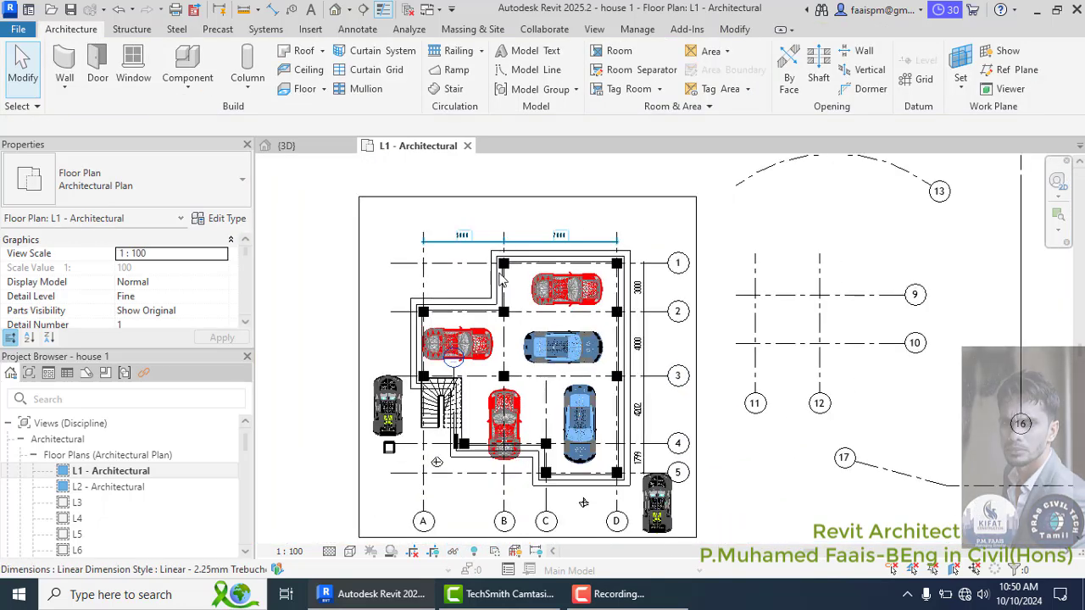
scroll(501, 284, "up", 2)
scroll(544, 318, "up", 1)
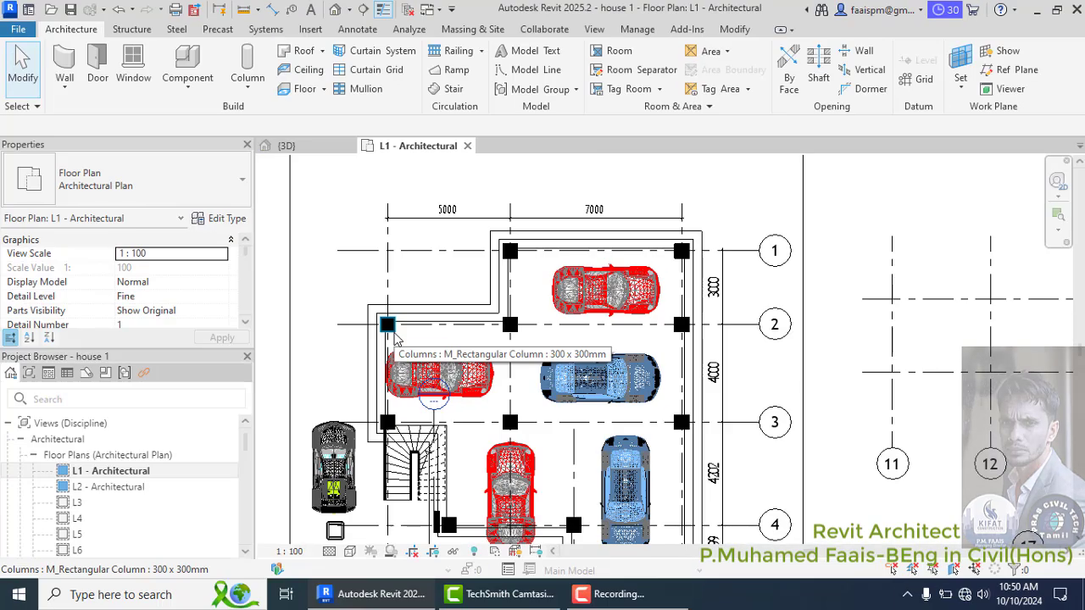
left_click(599, 595)
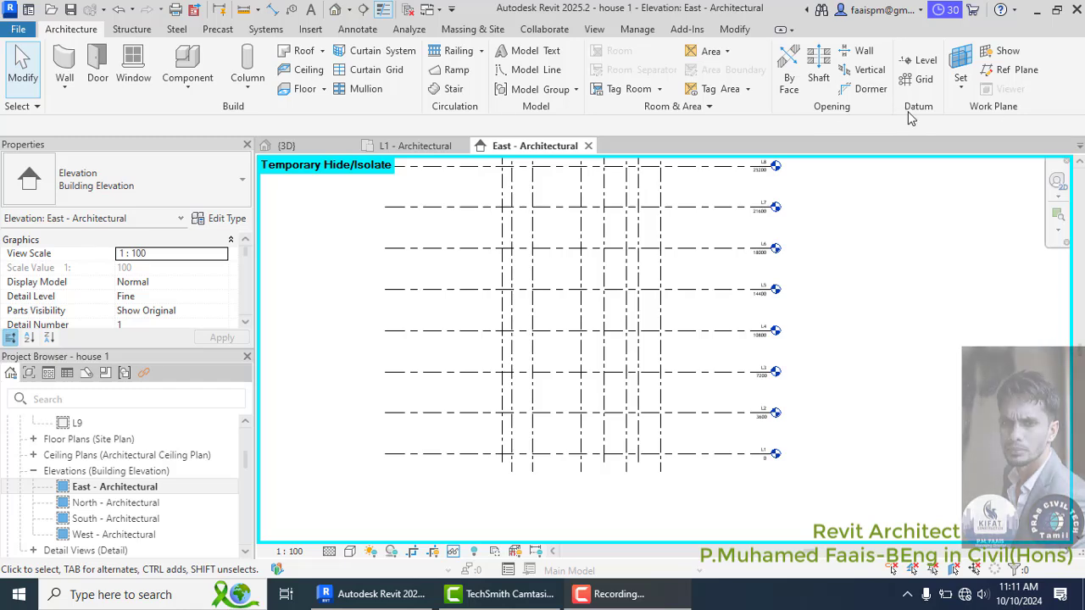
- Draw a new level line 3600 mm above L9 in the East elevation, ending in line with the other level heads
left_click(910, 67)
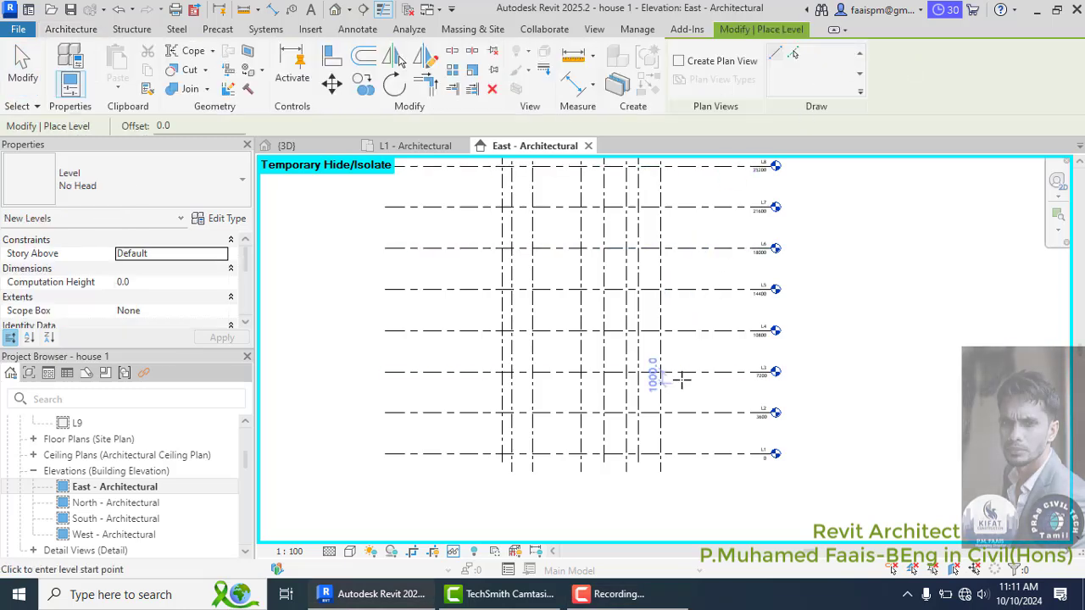
scroll(585, 339, "down", 3)
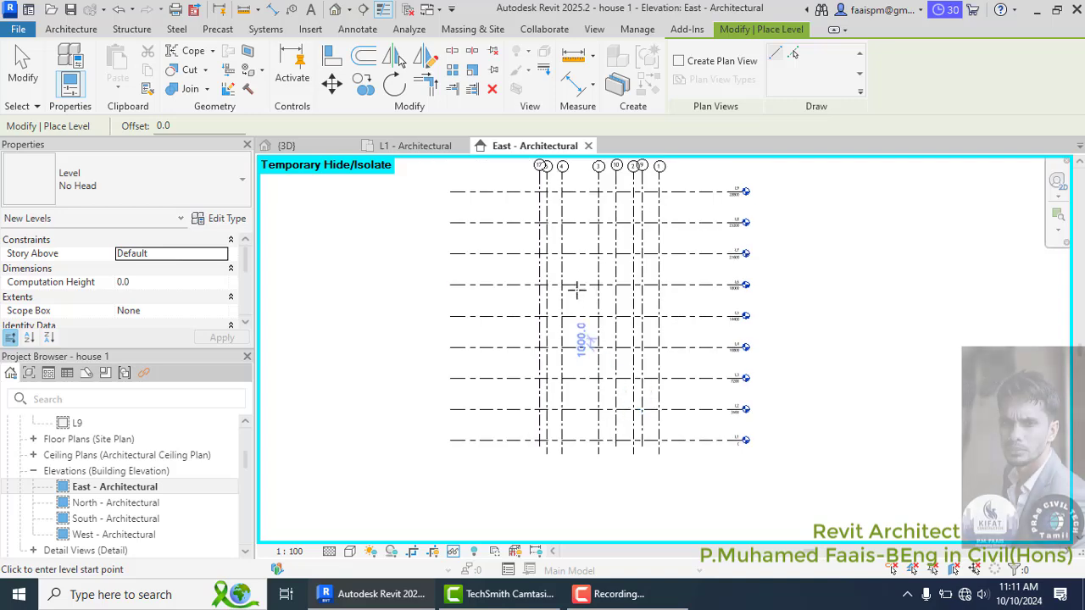
scroll(545, 219, "up", 3)
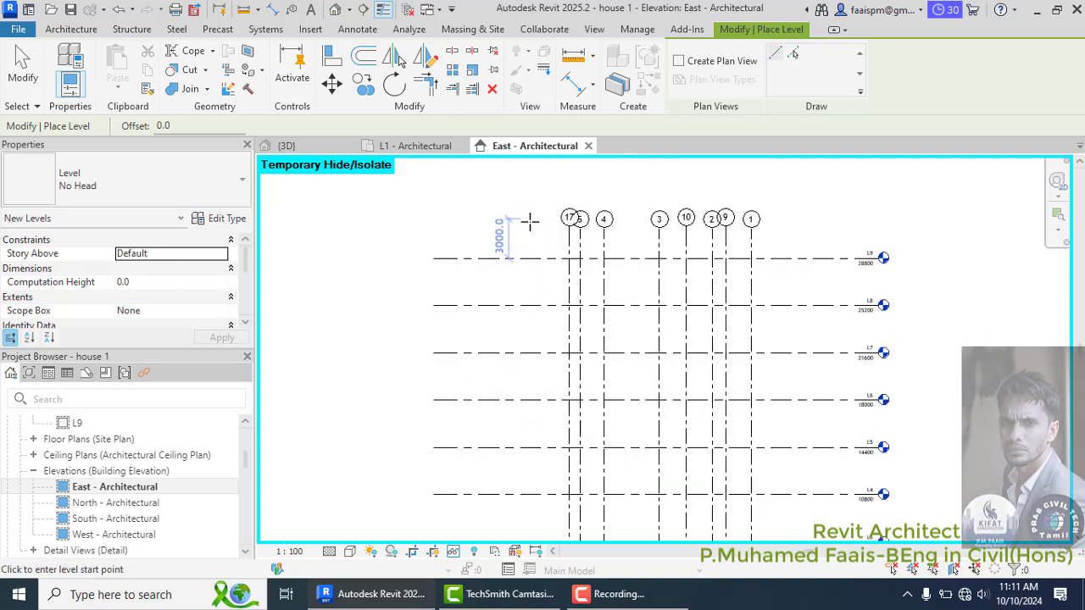
scroll(530, 222, "up", 1)
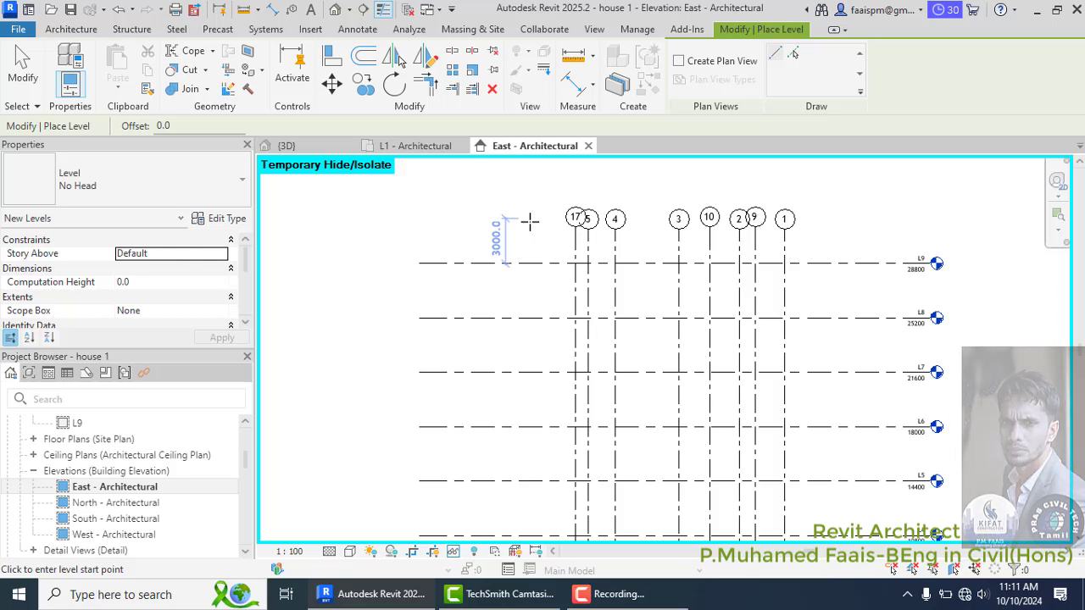
left_click(530, 220)
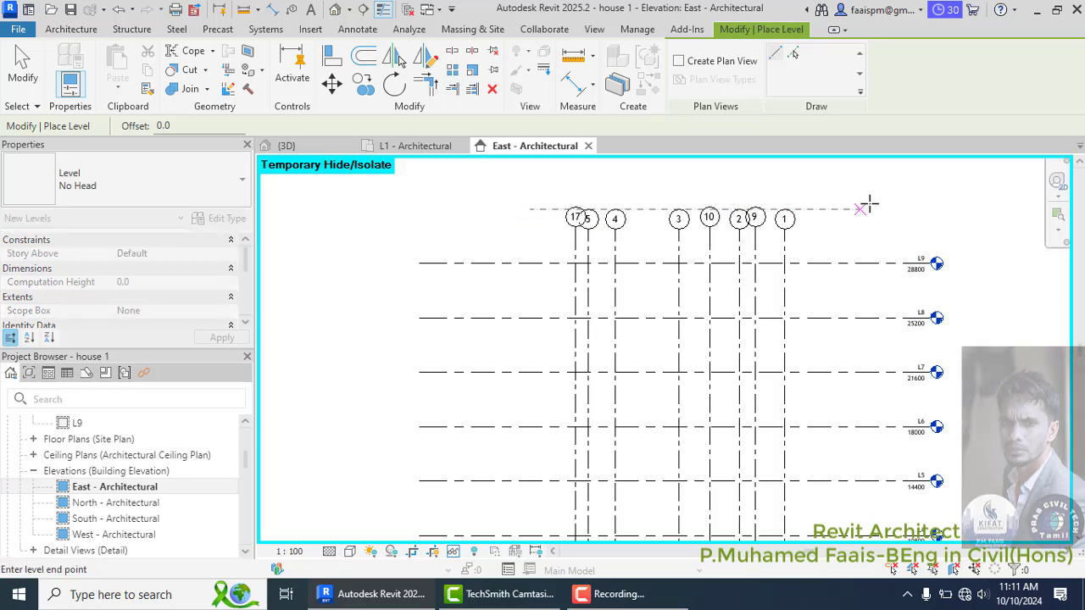
left_click(933, 206)
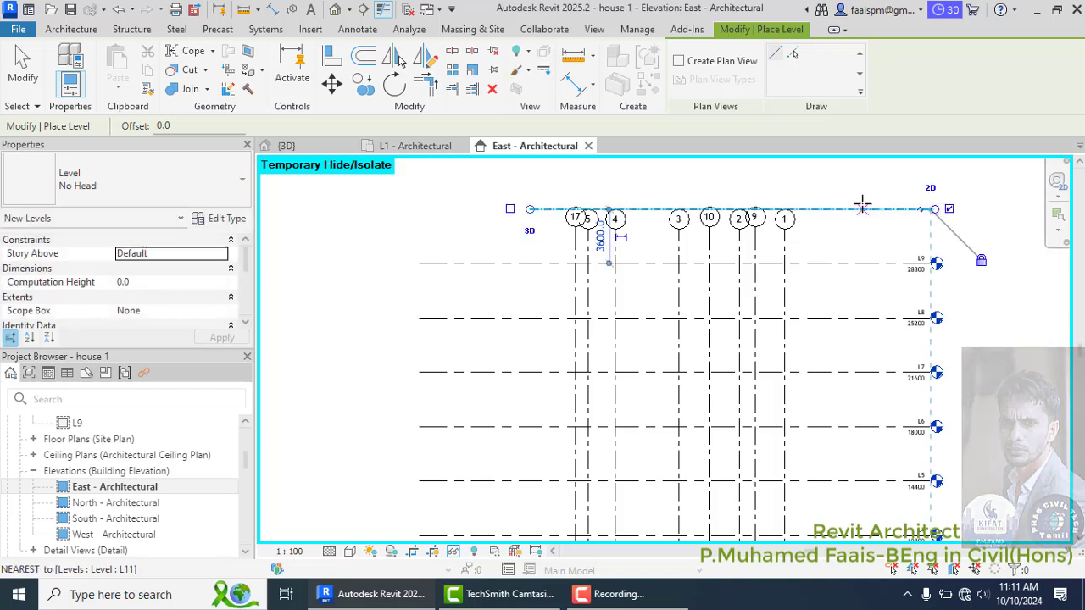
scroll(862, 202, "up", 2)
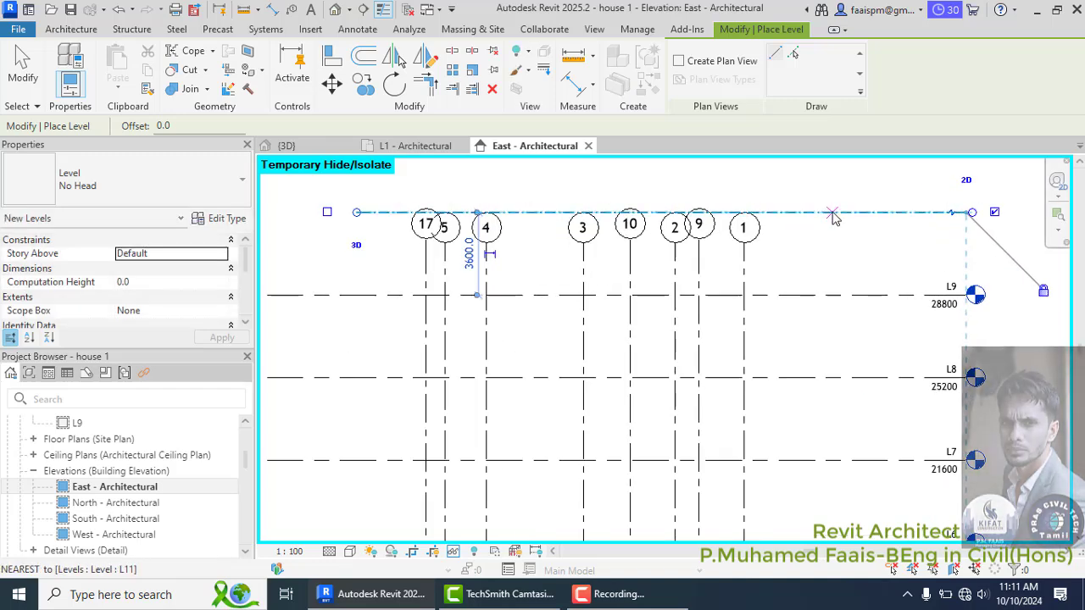
key("Escape")
key("Escape")
- Change the type of the new topmost level from No Head to 8mm Head
left_click(831, 213)
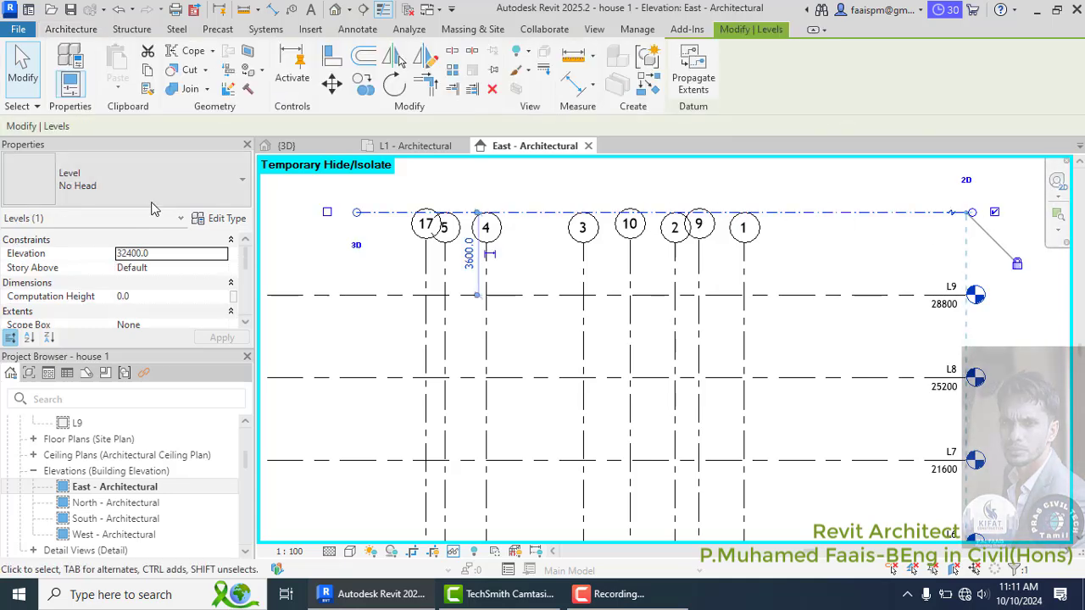
left_click(193, 196)
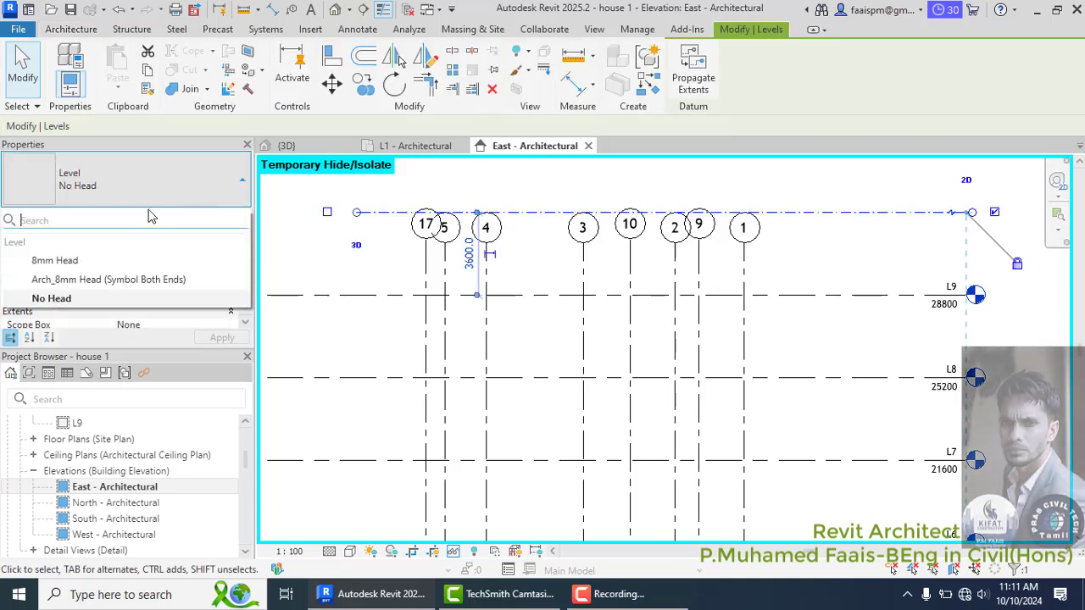
left_click(80, 261)
key("Escape")
scroll(525, 208, "down", 2)
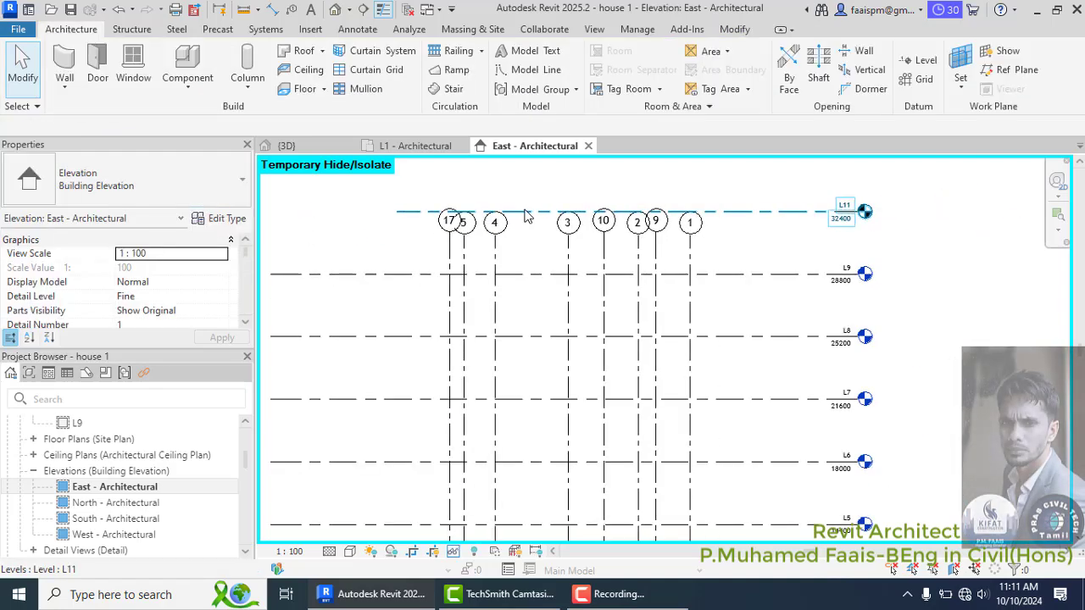
scroll(694, 213, "down", 1)
left_click(688, 211)
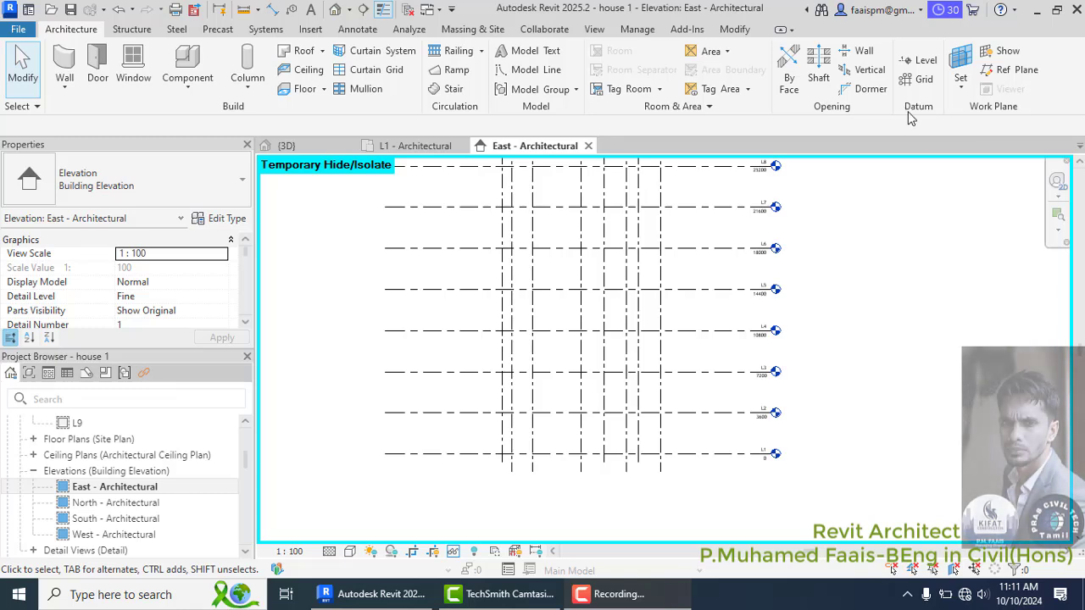
- Draw a level line 3600 mm above L9, starting beside grid 17 and ending in line with the other level heads
left_click(913, 68)
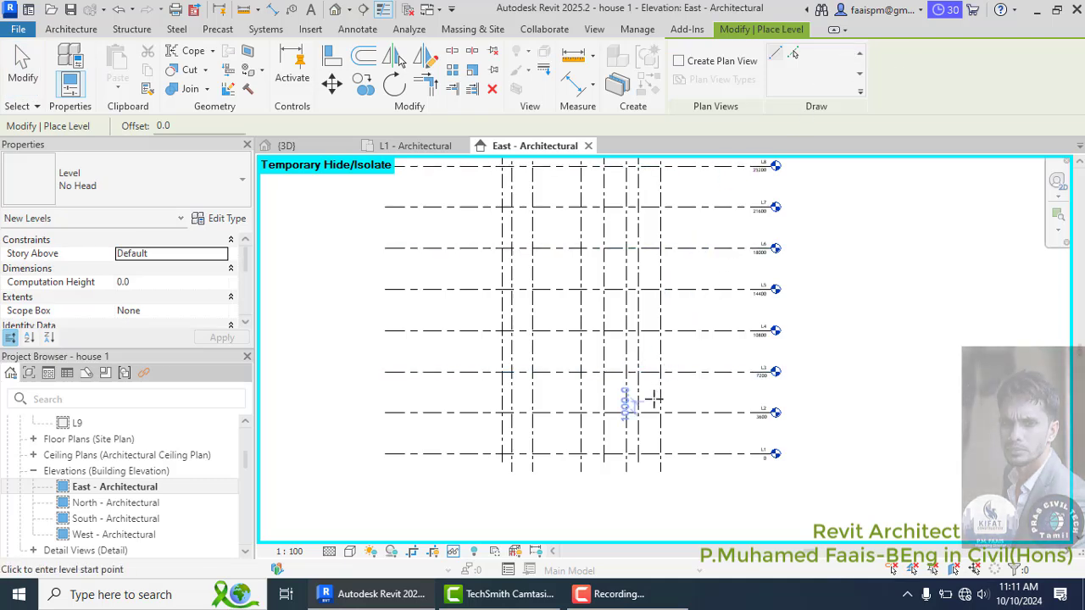
scroll(649, 395, "down", 1)
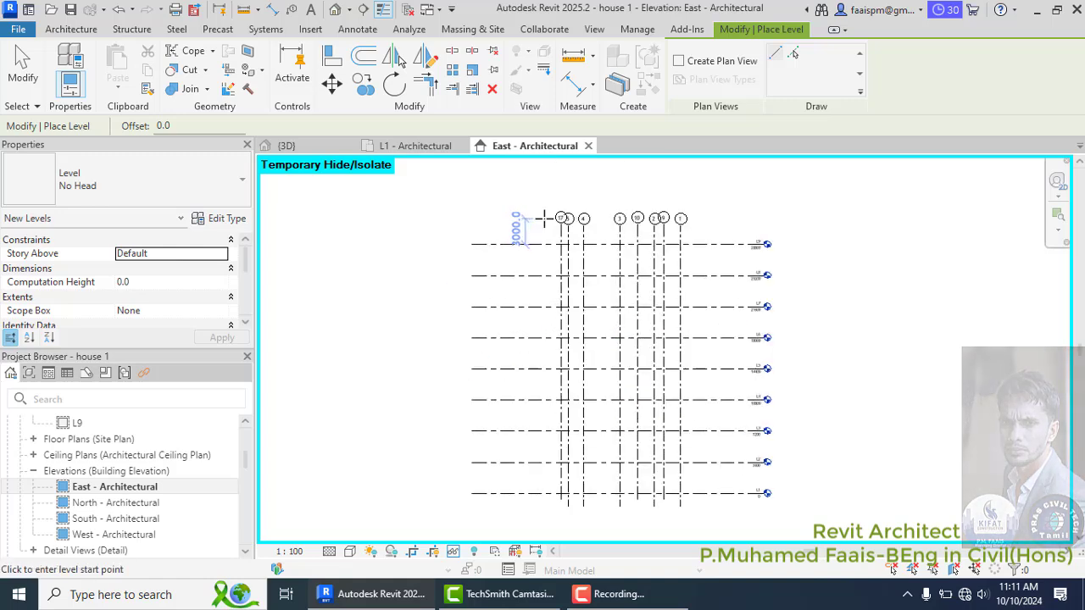
scroll(544, 218, "up", 1)
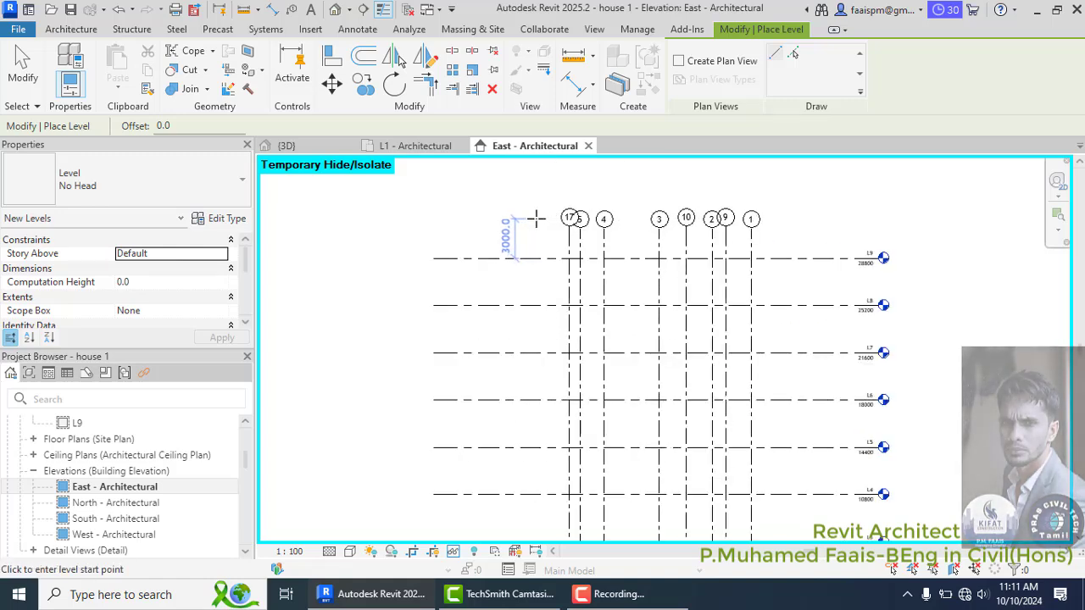
scroll(529, 222, "up", 1)
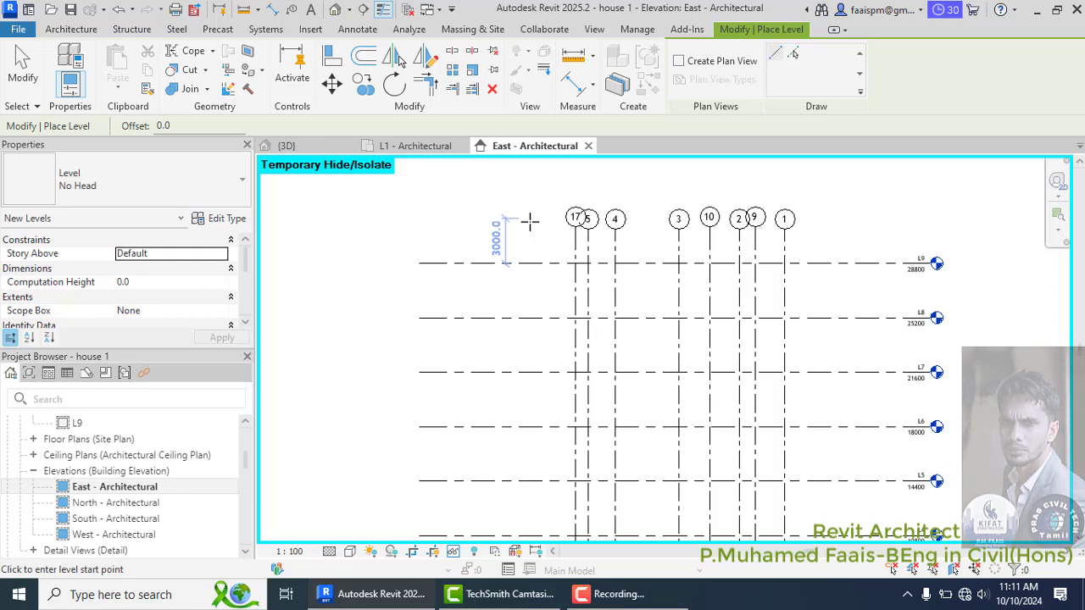
type("3600")
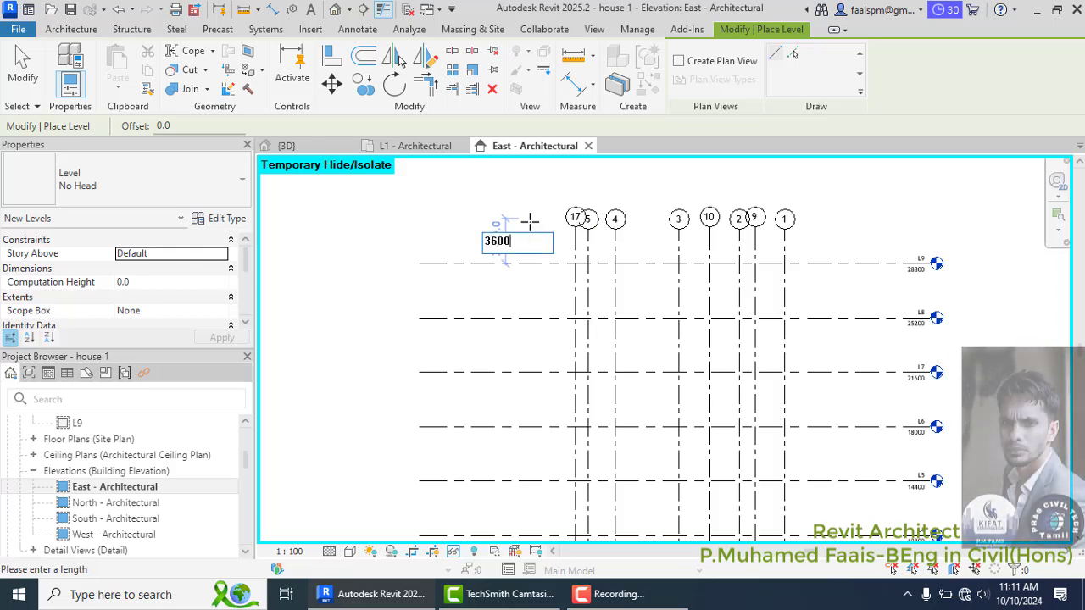
key("Return")
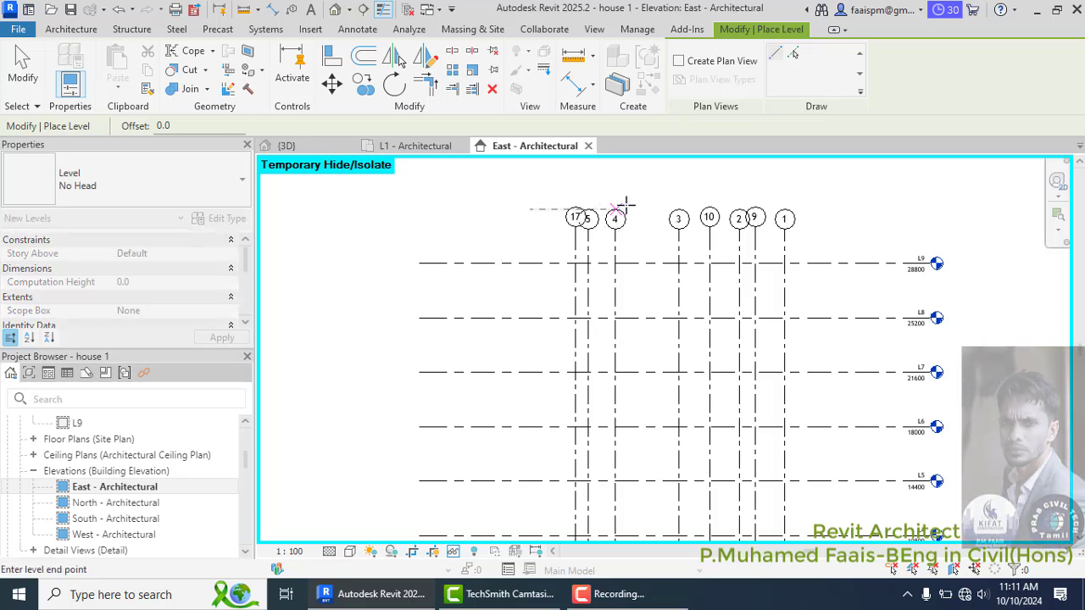
left_click(936, 207)
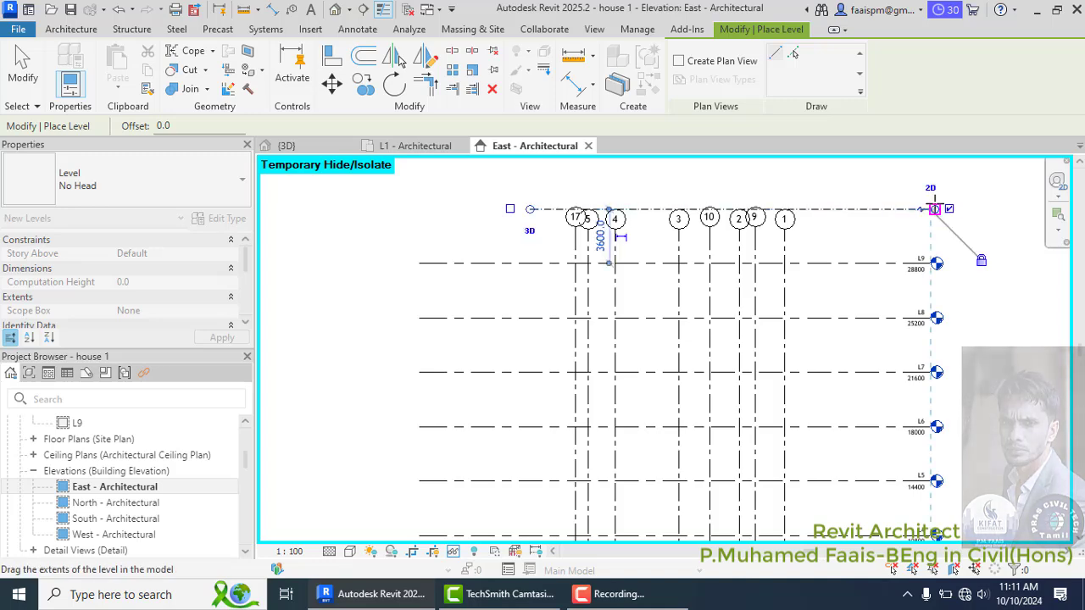
scroll(853, 211, "up", 2)
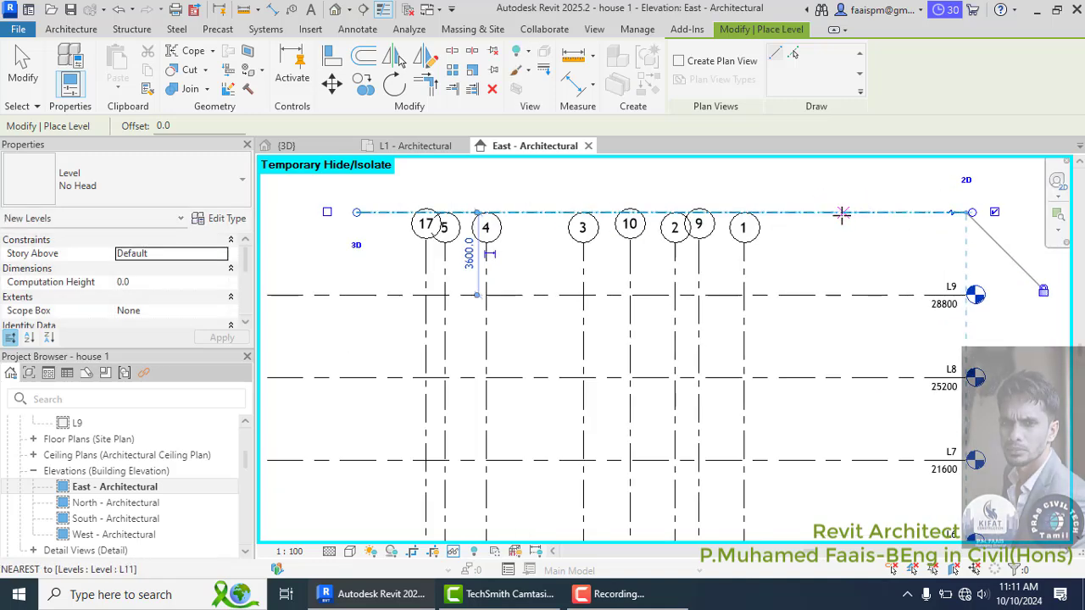
key("Escape")
key("Escape")
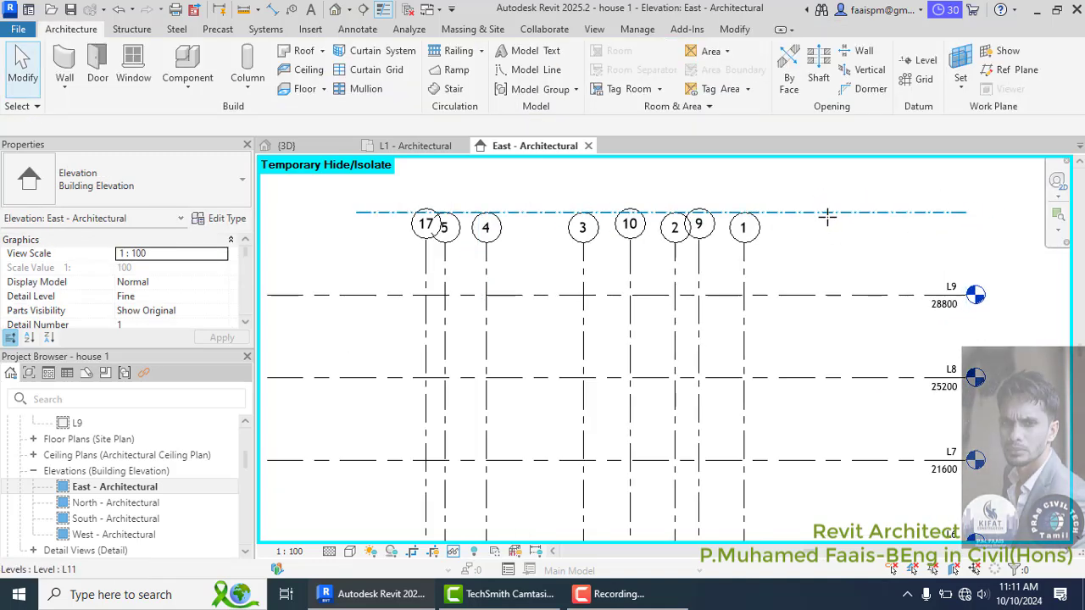
- Change the type of the level above L9 to 8mm Head
left_click(827, 213)
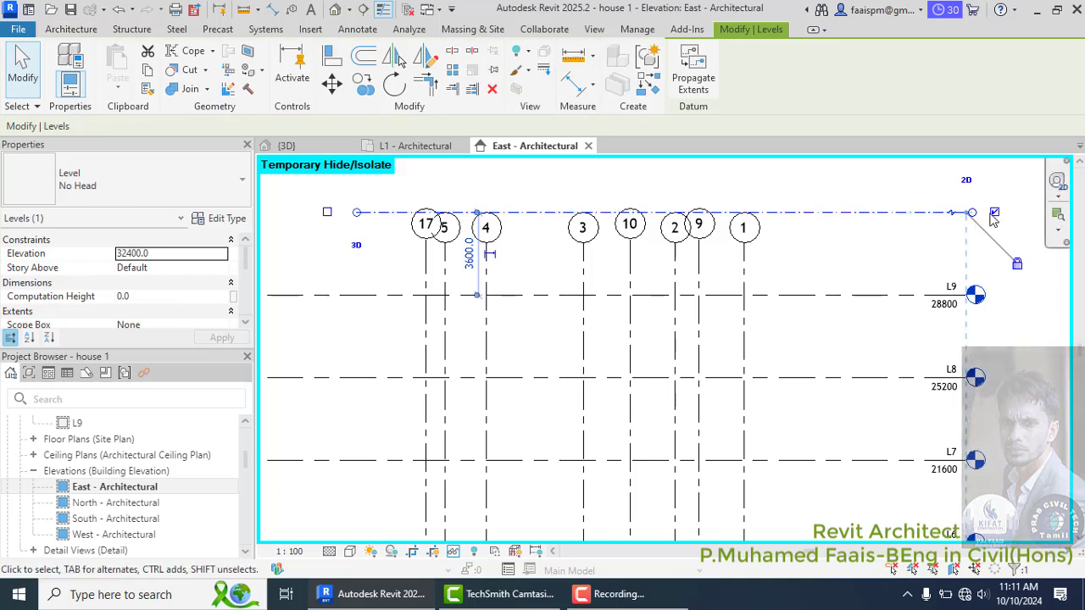
left_click(194, 196)
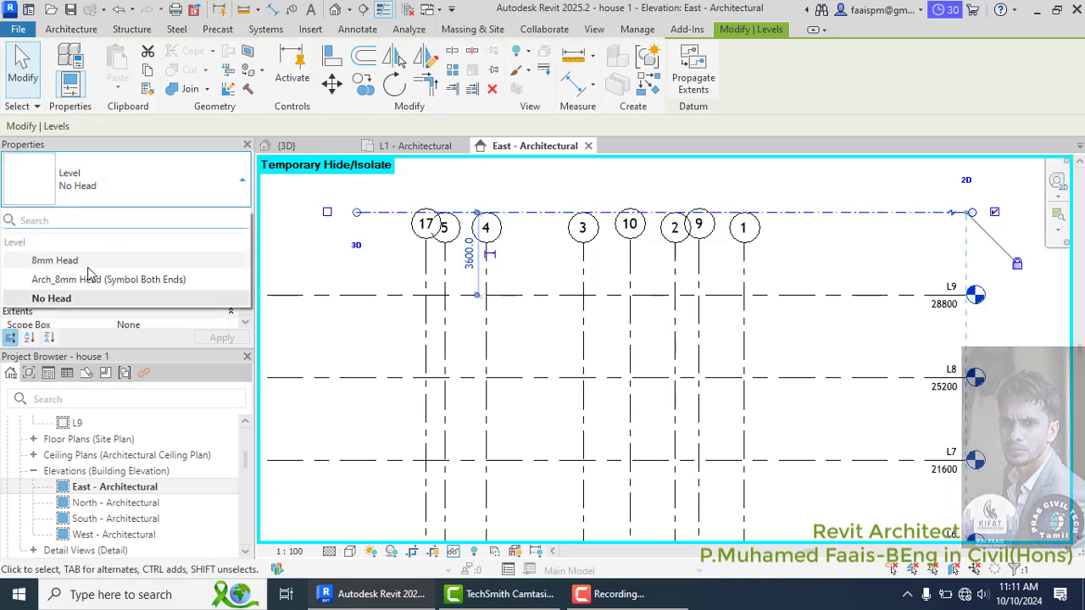
left_click(74, 261)
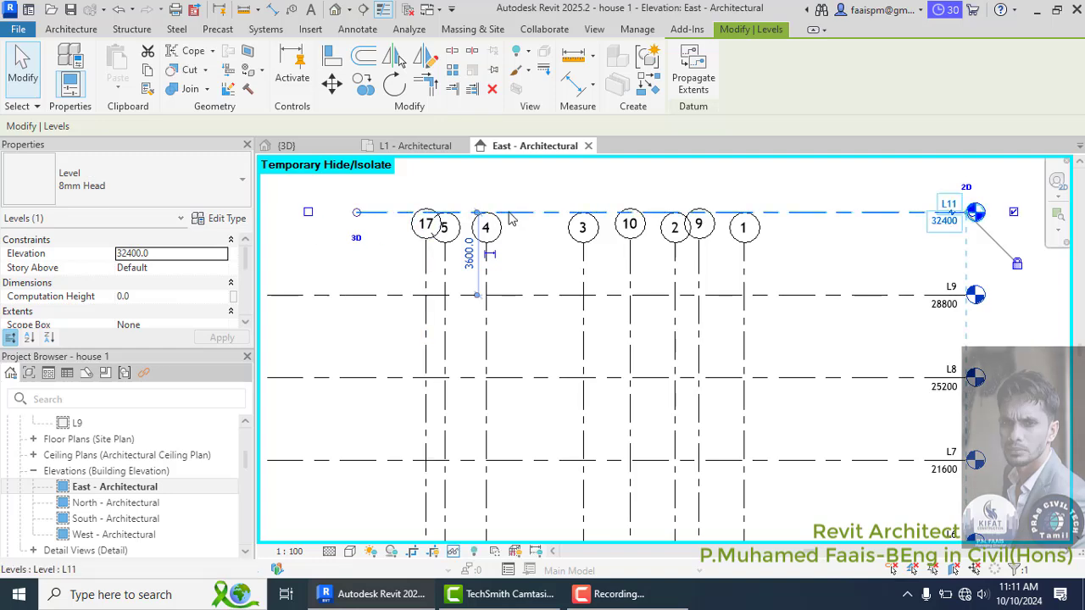
key("Escape")
scroll(525, 216, "down", 2)
scroll(688, 211, "down", 1)
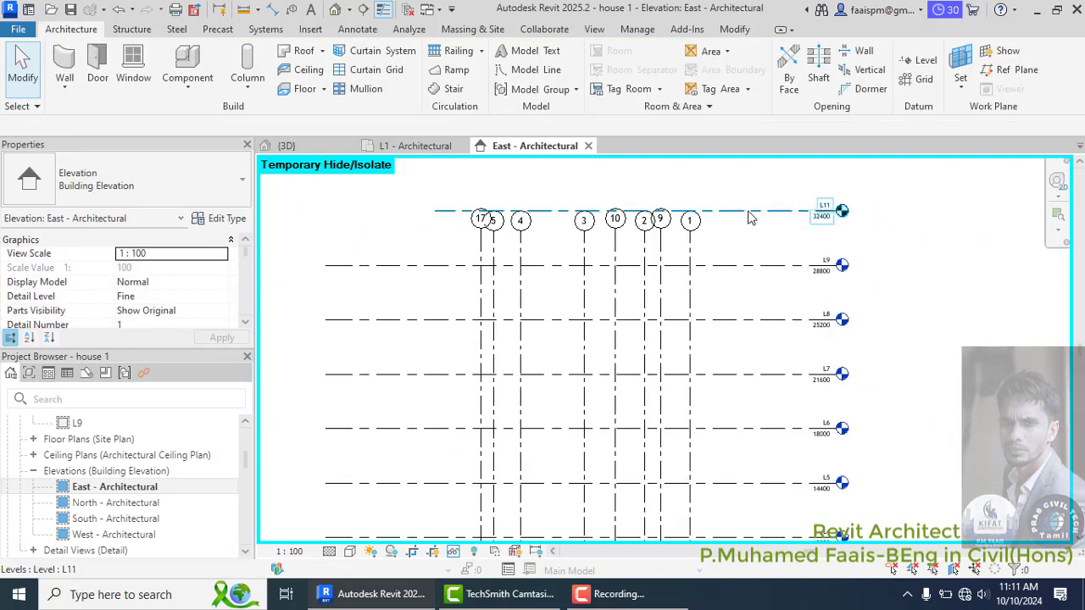
left_click(689, 210)
scroll(689, 208, "down", 2)
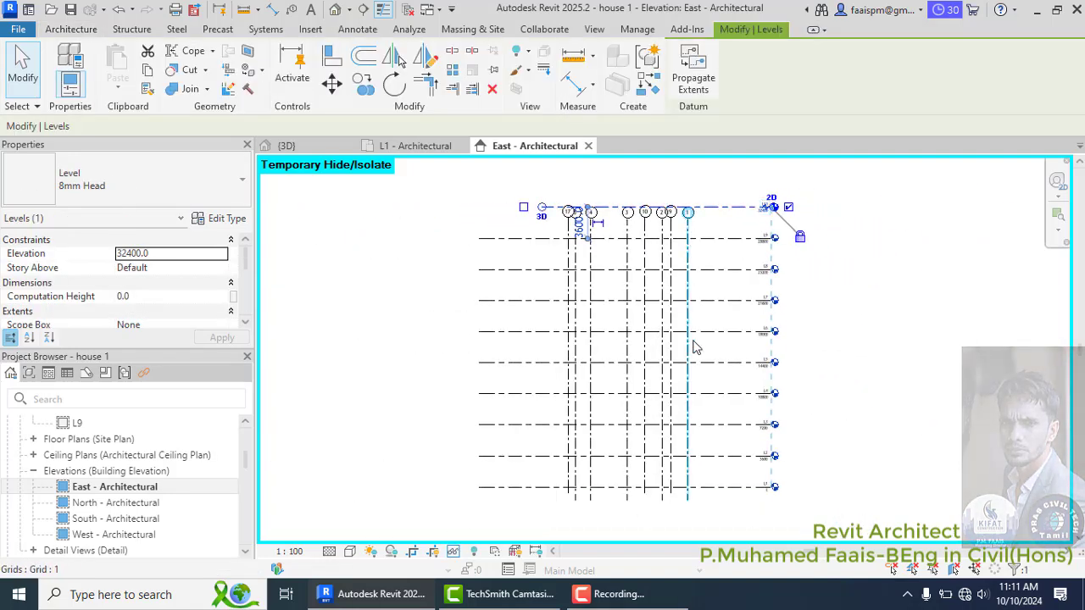
scroll(726, 500, "up", 1)
scroll(725, 507, "up", 1)
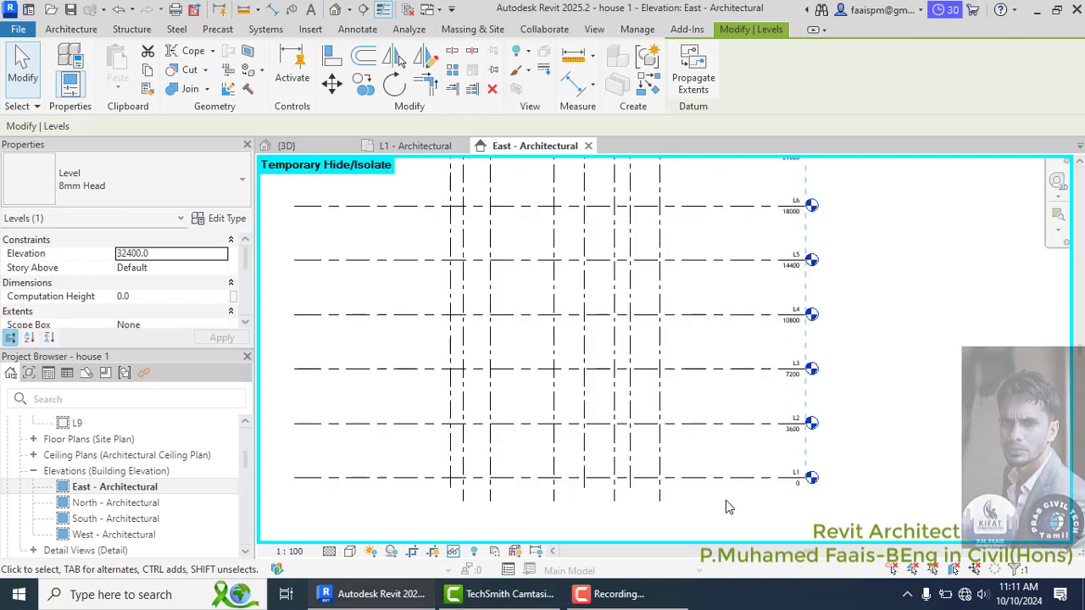
scroll(725, 507, "down", 2)
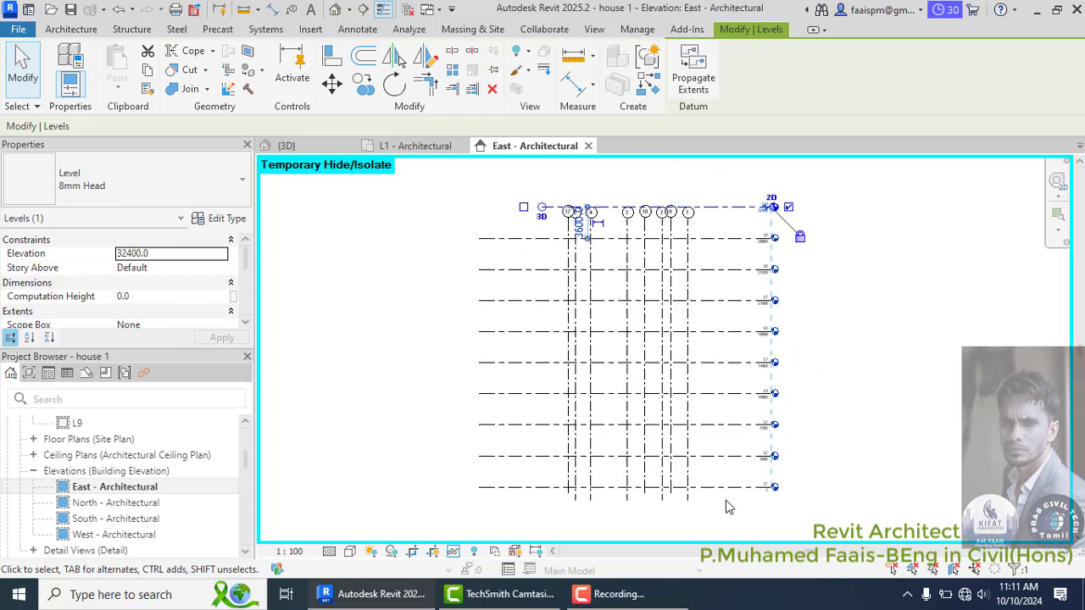
key("Escape")
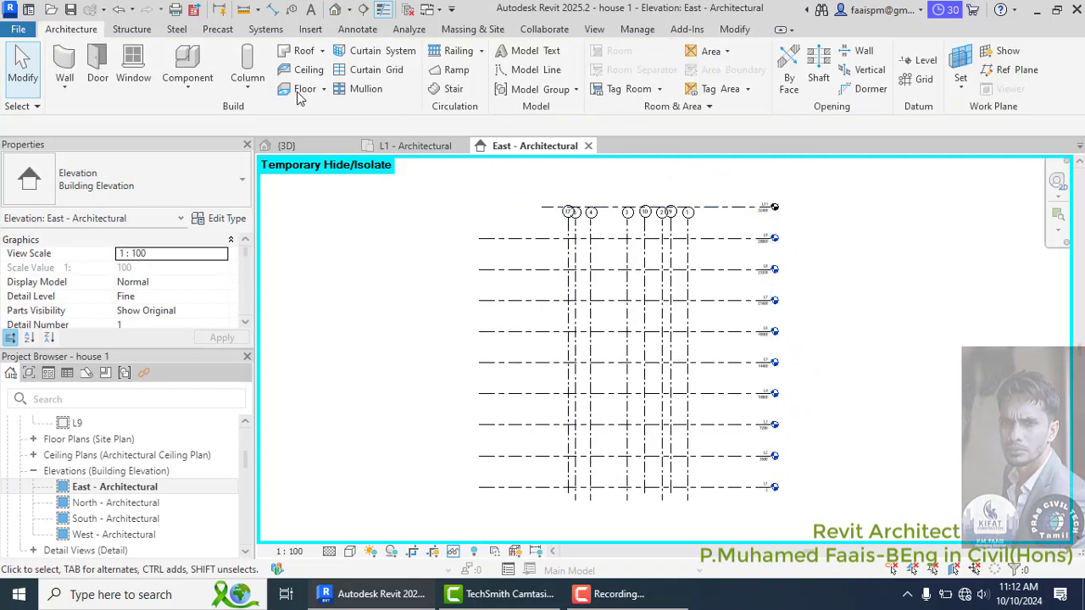
- Try to place an aligned dimension between levels L1 and L2
left_click(272, 8)
left_click(714, 488)
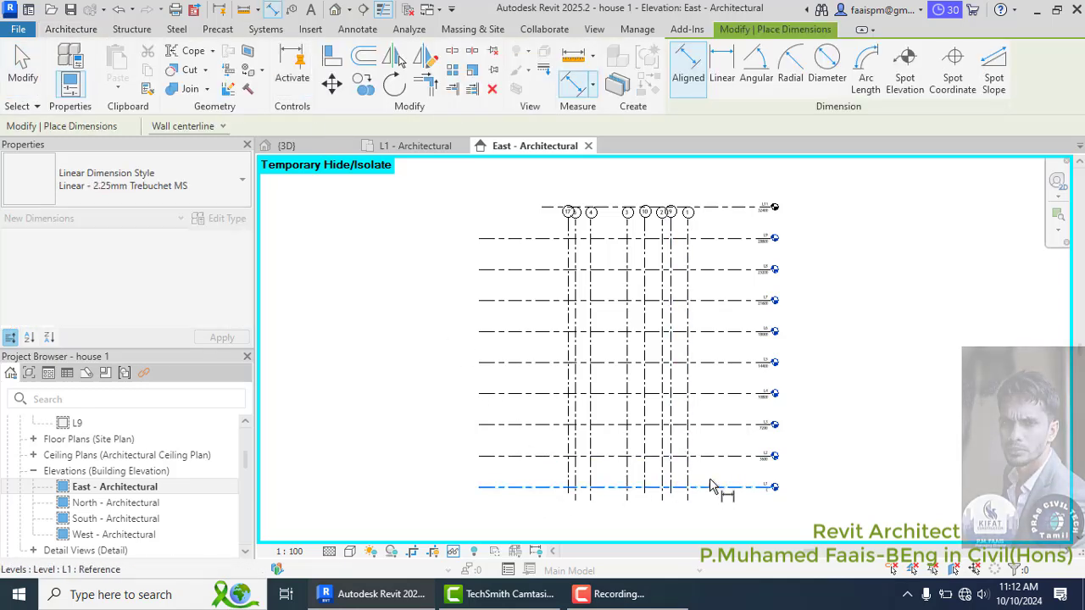
left_click(721, 456)
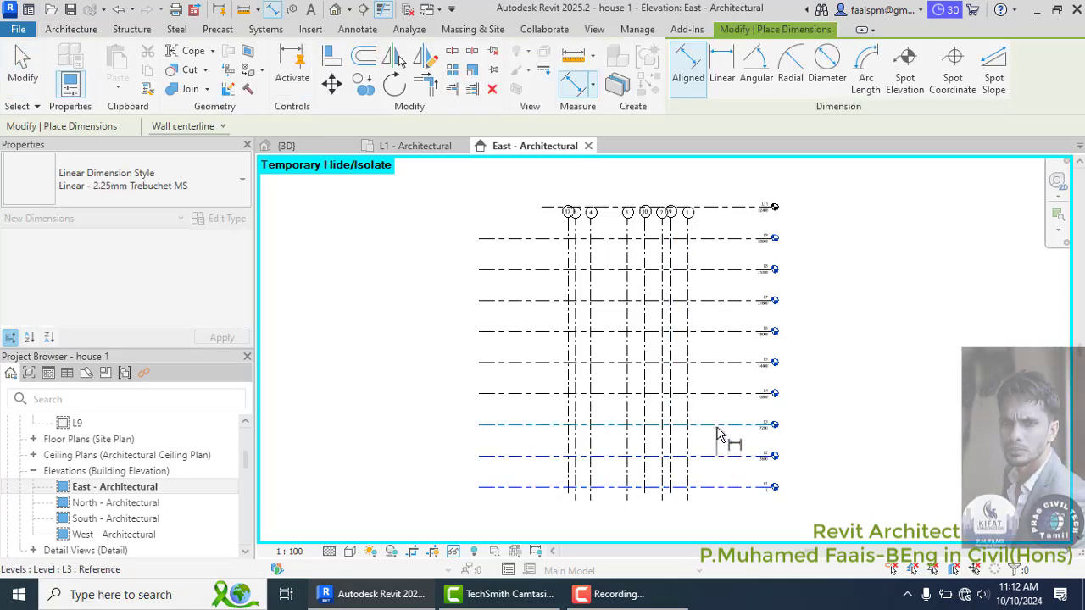
key("Escape")
scroll(782, 425, "up", 1)
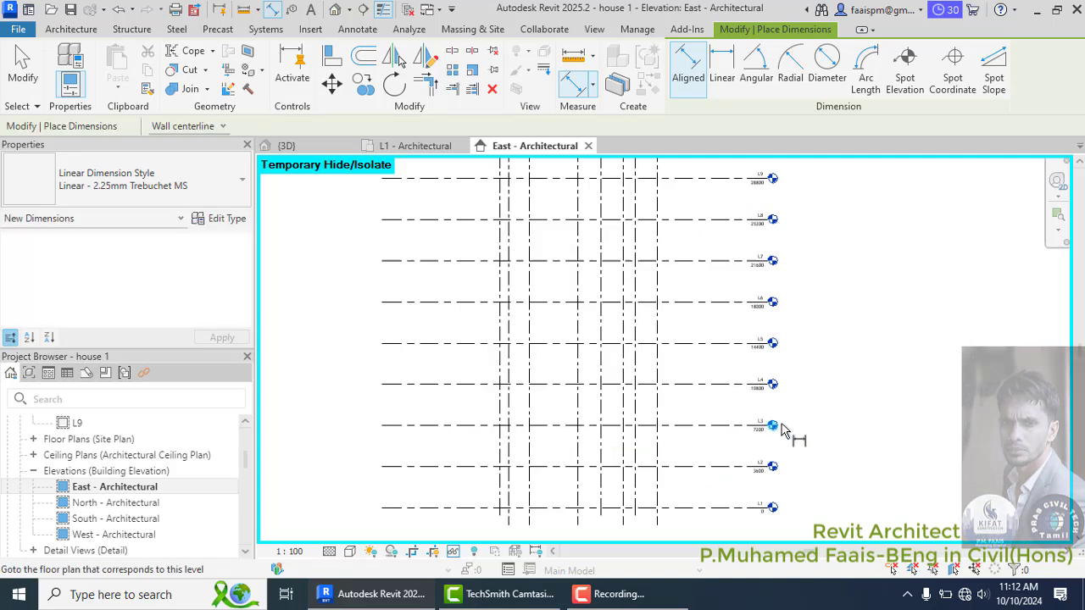
scroll(781, 425, "up", 1)
scroll(681, 346, "down", 1)
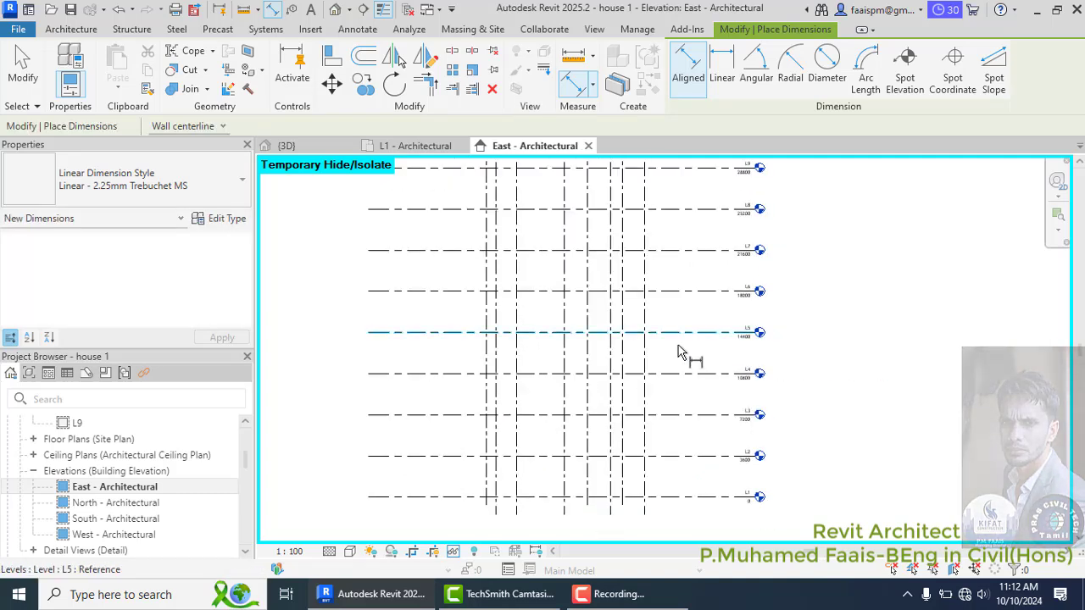
scroll(689, 397, "down", 1)
scroll(722, 504, "up", 2)
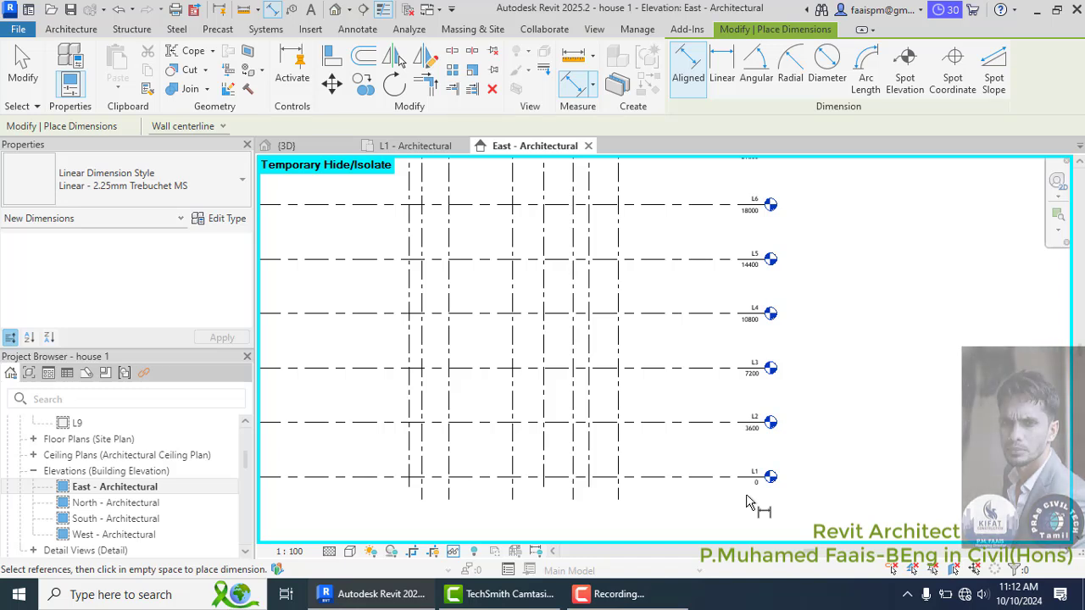
scroll(783, 475, "up", 1)
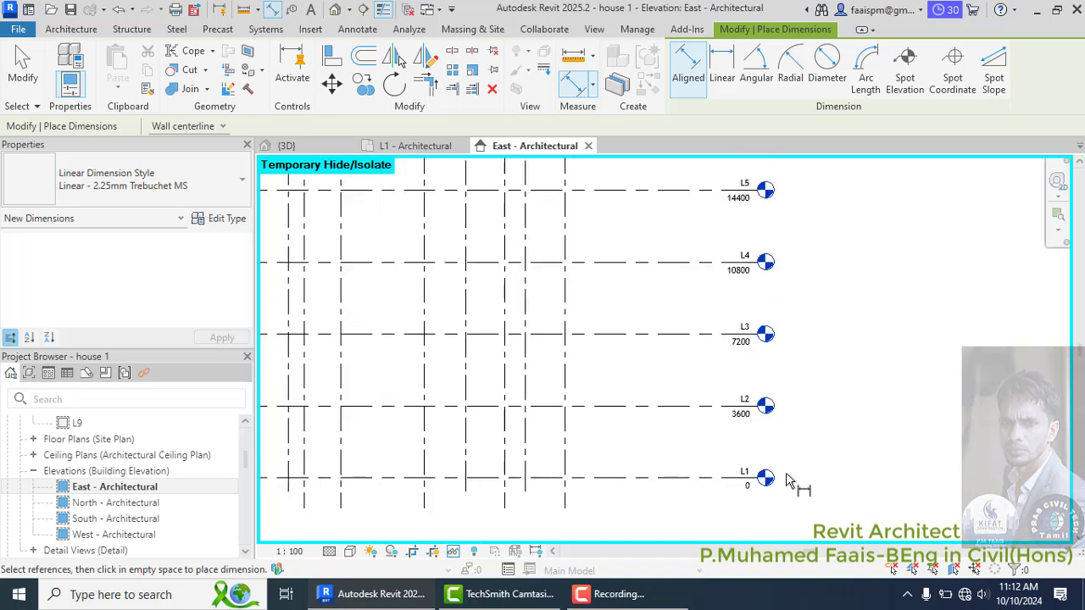